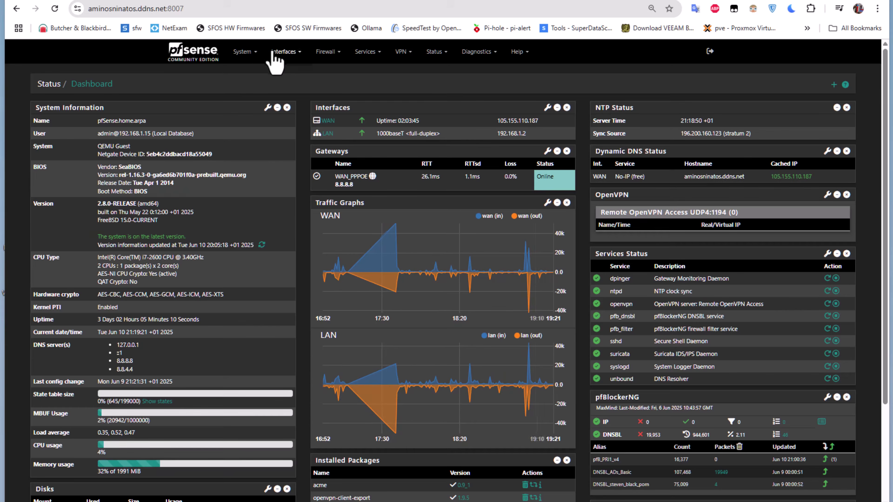
# - Search Package Manager's Available Packages for 'wireguard' to list the WireGuard package
pyautogui.click(253, 53)
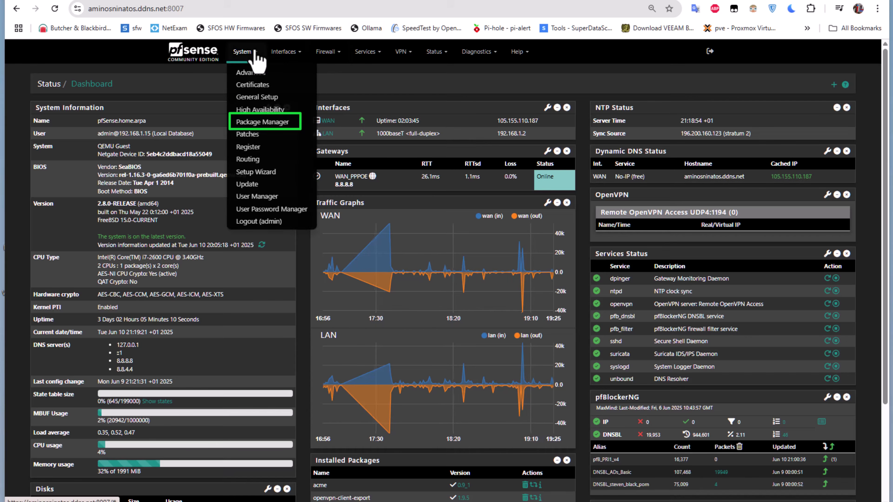
pyautogui.click(285, 122)
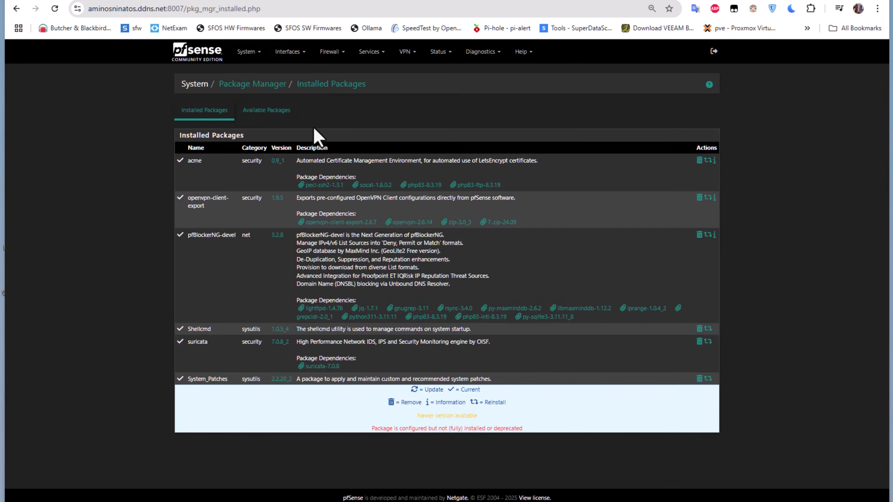
pyautogui.click(272, 121)
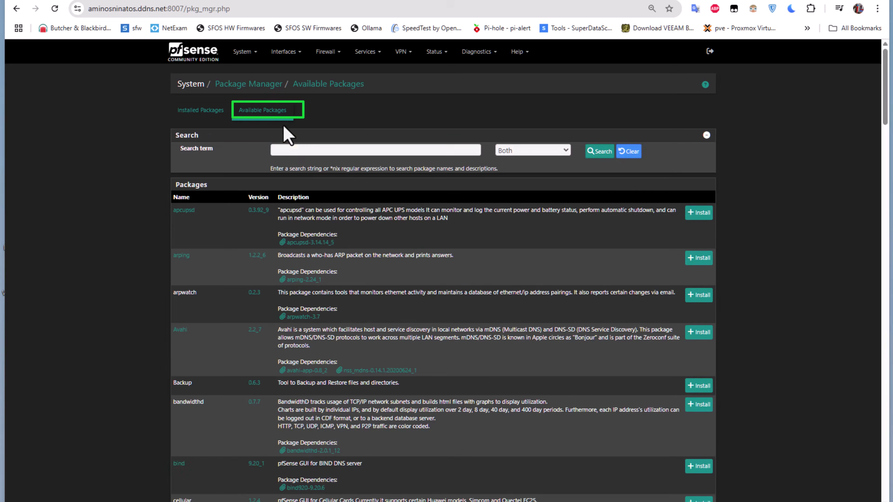
pyautogui.click(294, 151)
pyautogui.write('wi')
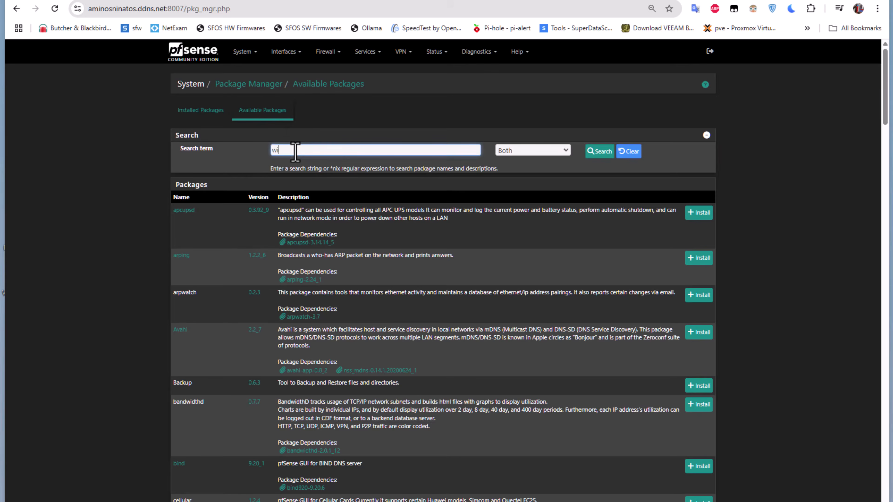
pyautogui.write('reguard')
pyautogui.press('Return')
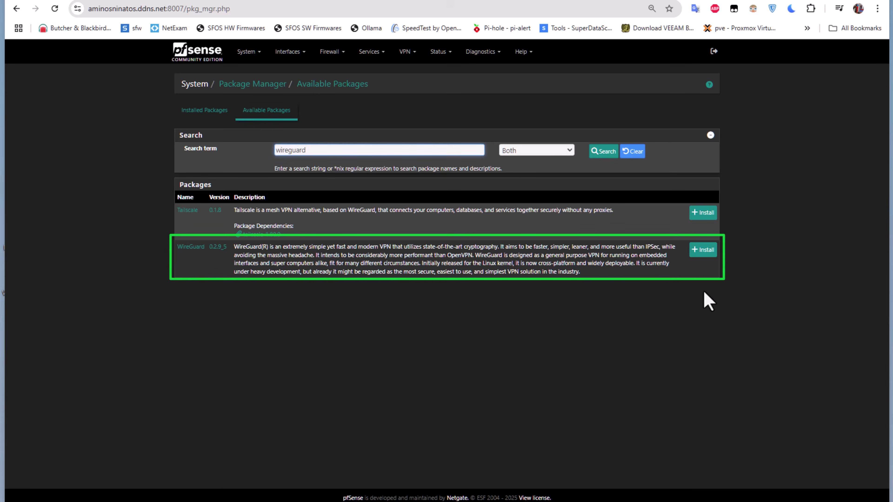
# - Install the WireGuard 0.2.9_5 package and confirm the installation
pyautogui.click(698, 251)
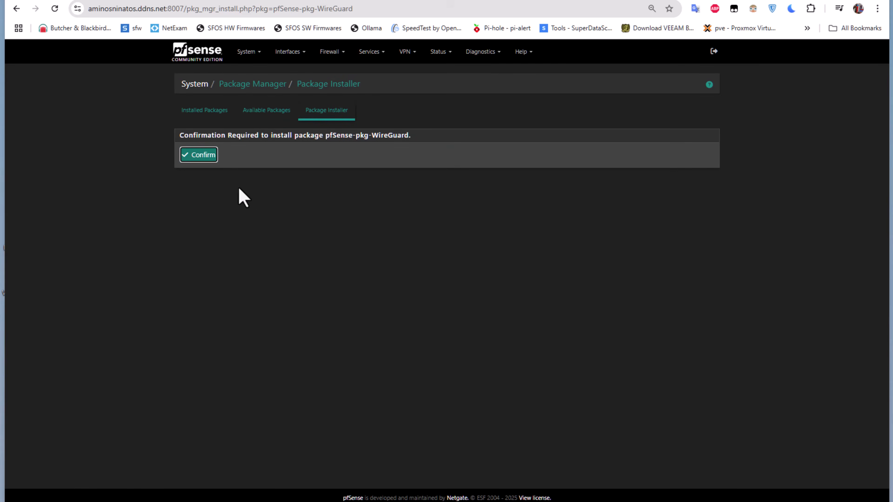
pyautogui.click(199, 160)
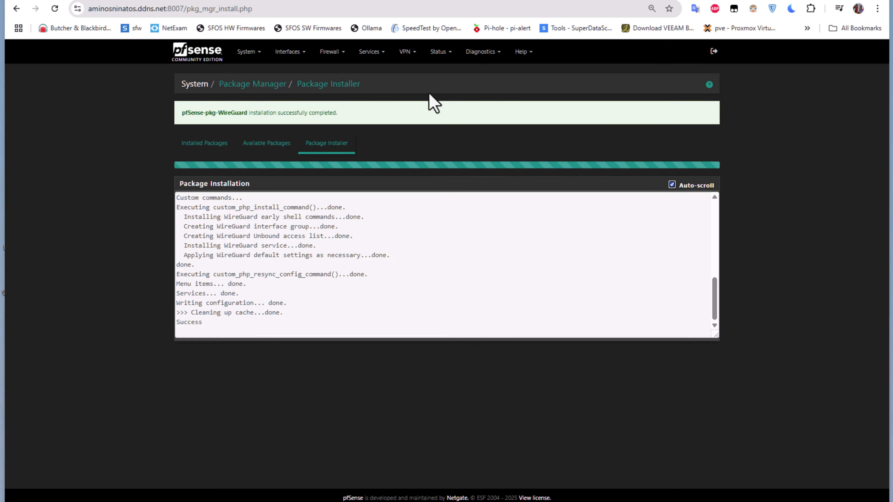
pyautogui.click(411, 54)
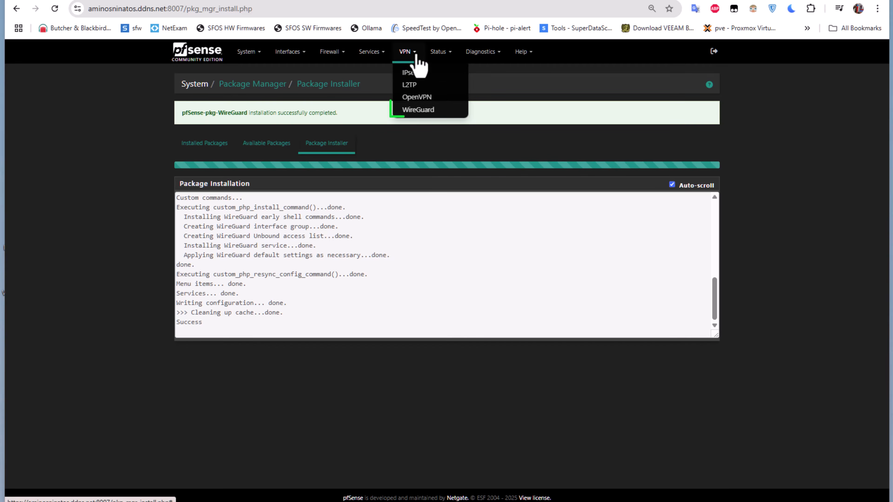
# - Add a new WireGuard tunnel (tun_wg0) with the description 'Wireguard Tunnel'
pyautogui.click(454, 114)
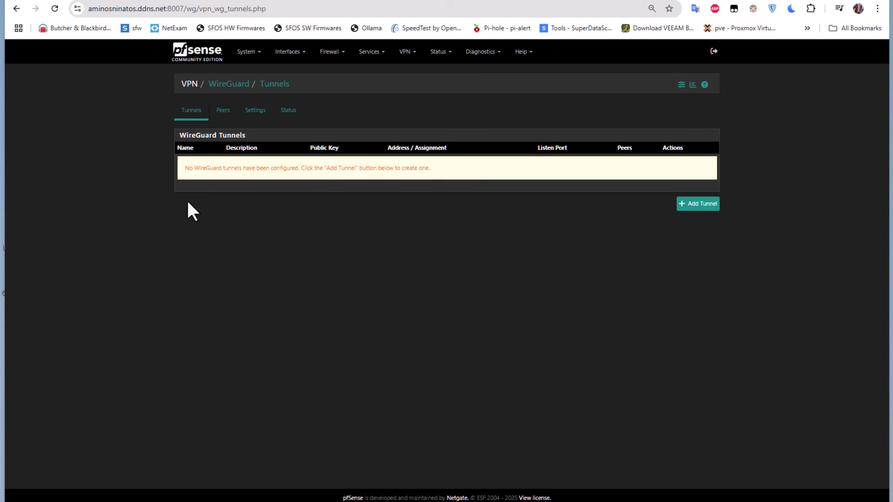
pyautogui.click(695, 205)
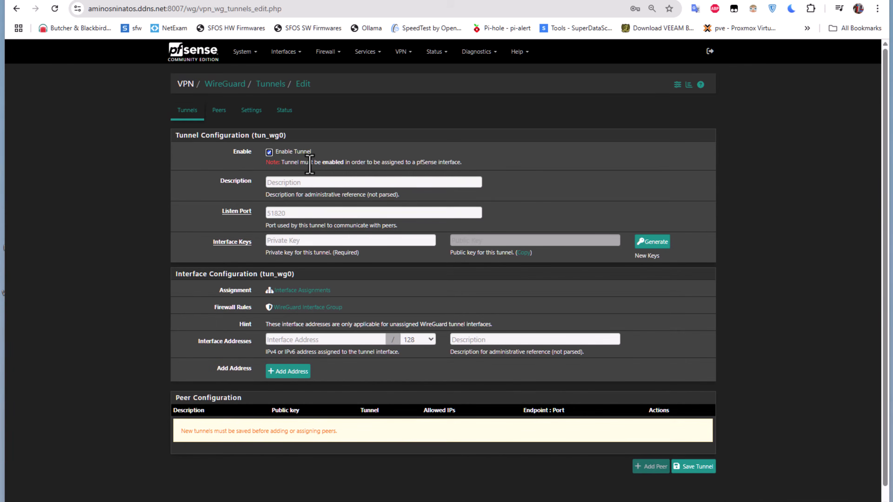
pyautogui.click(295, 184)
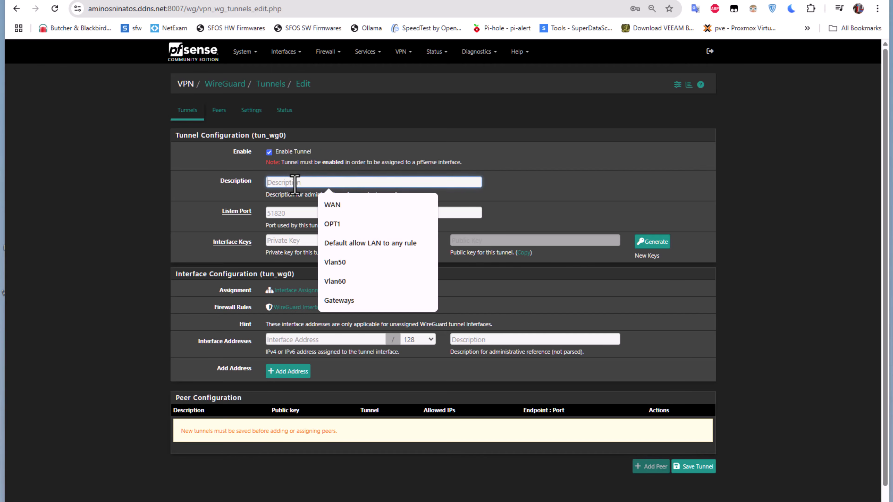
pyautogui.write('Wireg')
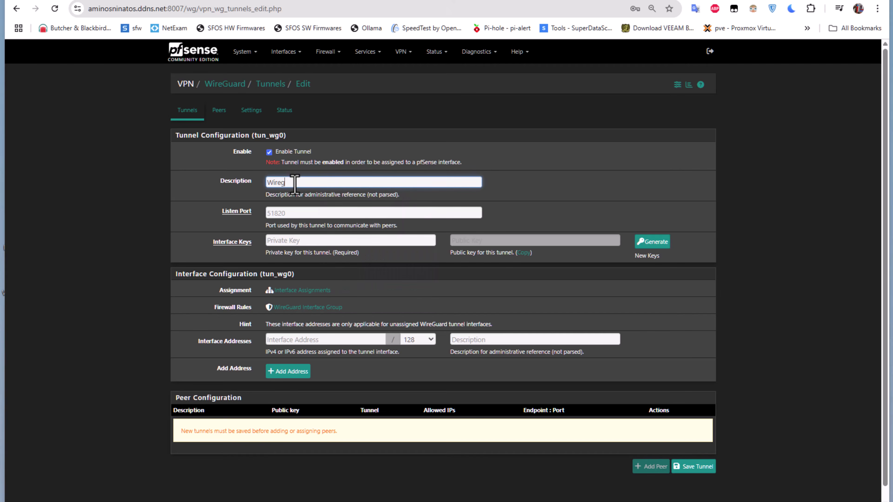
pyautogui.write('uard Tunnel')
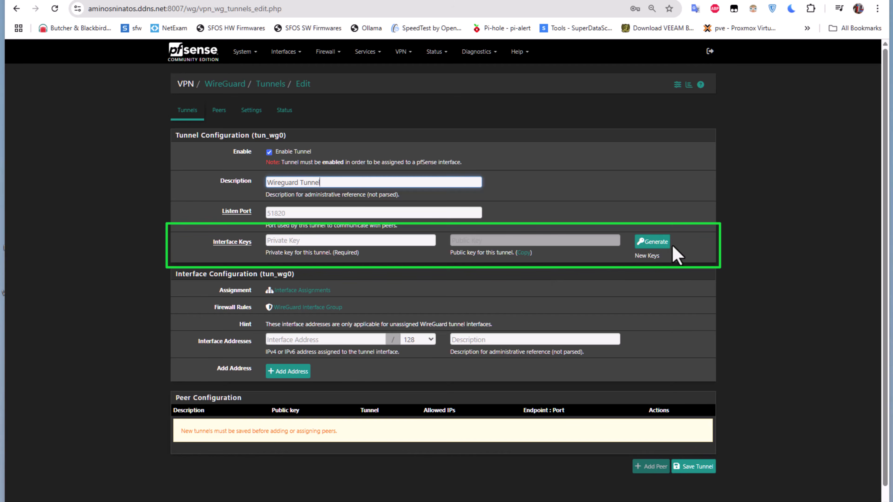
# - Generate the tunnel's interface key pair and copy the public key
pyautogui.click(662, 243)
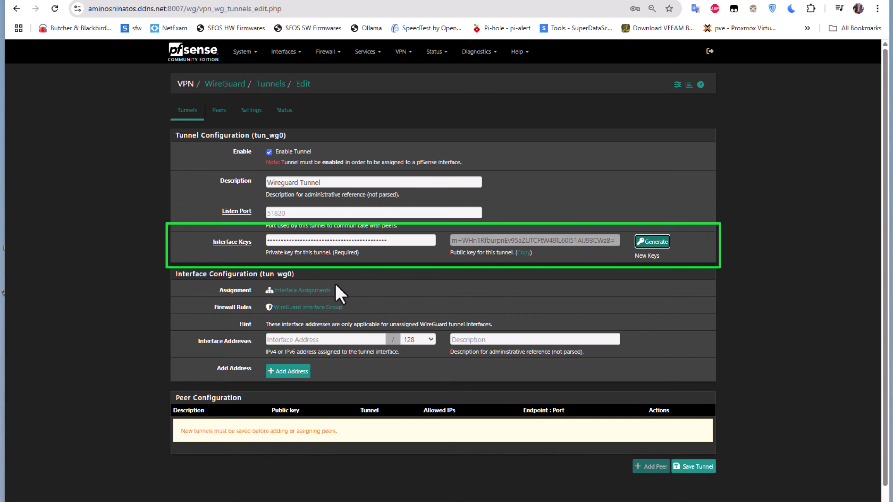
pyautogui.click(523, 253)
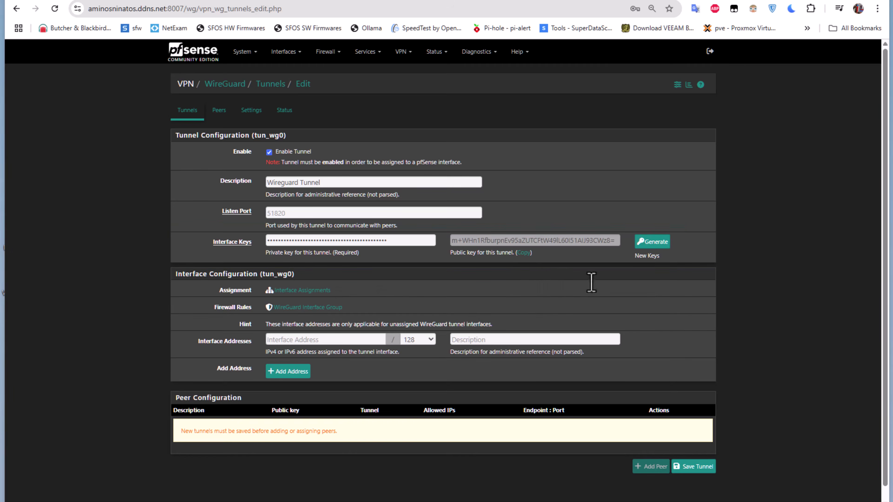
# - Paste the tunnel public key into the untitled Notepad note under a 'Public key pfSense' heading
pyautogui.moveTo(567, 496)
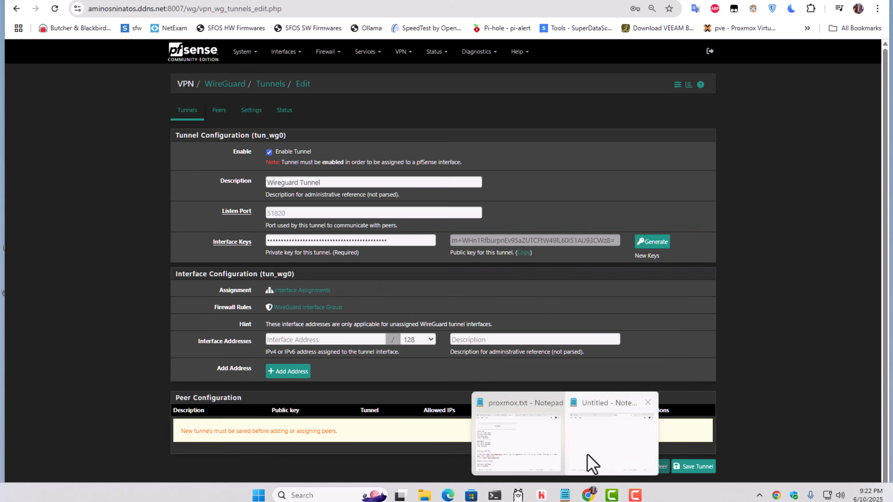
pyautogui.click(590, 463)
pyautogui.write('m+WHn1RfburpnEv95aZUTCFtW49lL60I51AIJ93CWz8=')
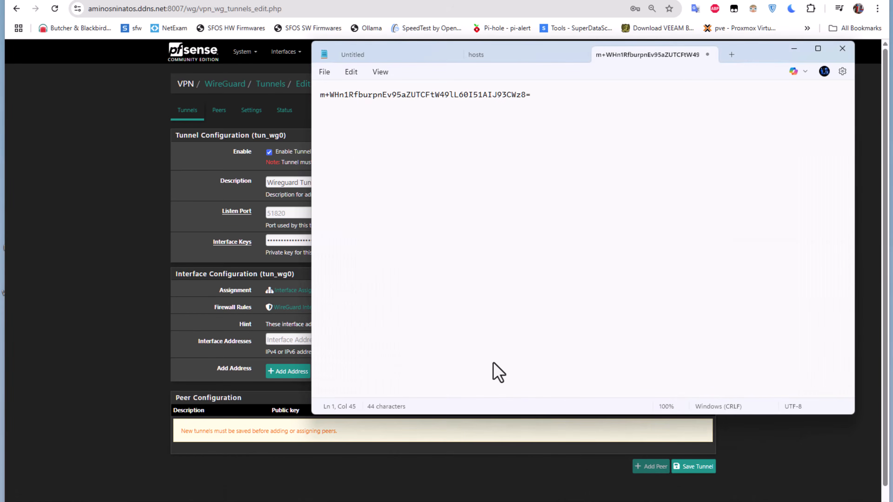
pyautogui.press('Left')
pyautogui.press('Left')
pyautogui.press('Left')
pyautogui.press('Left')
pyautogui.press('Left')
pyautogui.press('Left')
pyautogui.press('Left')
pyautogui.press('Left')
pyautogui.press('Left')
pyautogui.press('Left')
pyautogui.press('Left')
pyautogui.press('Left')
pyautogui.press('Left')
pyautogui.press('Left')
pyautogui.press('Left')
pyautogui.press('Left')
pyautogui.press('Return')
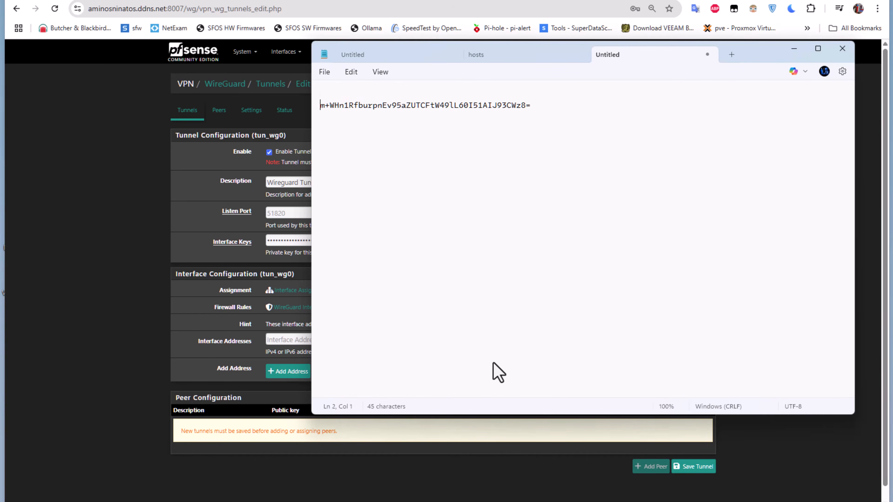
pyautogui.press('Up')
pyautogui.write('Public key pfSense')
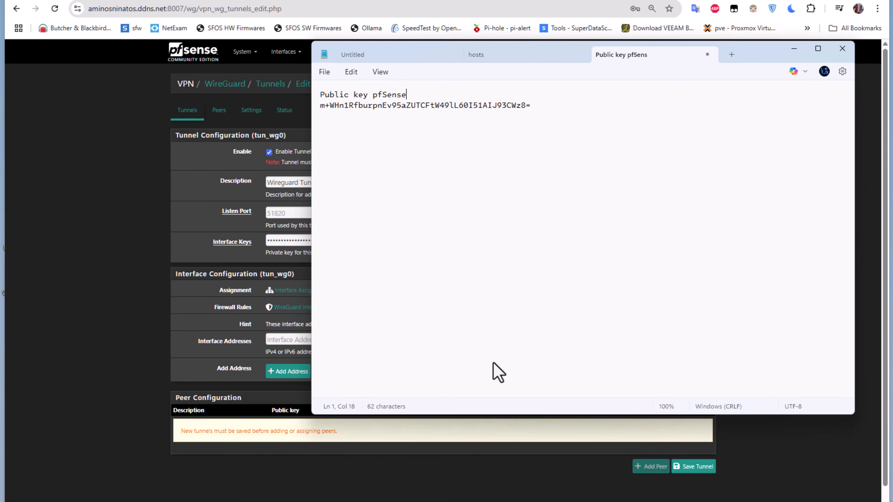
pyautogui.click(793, 49)
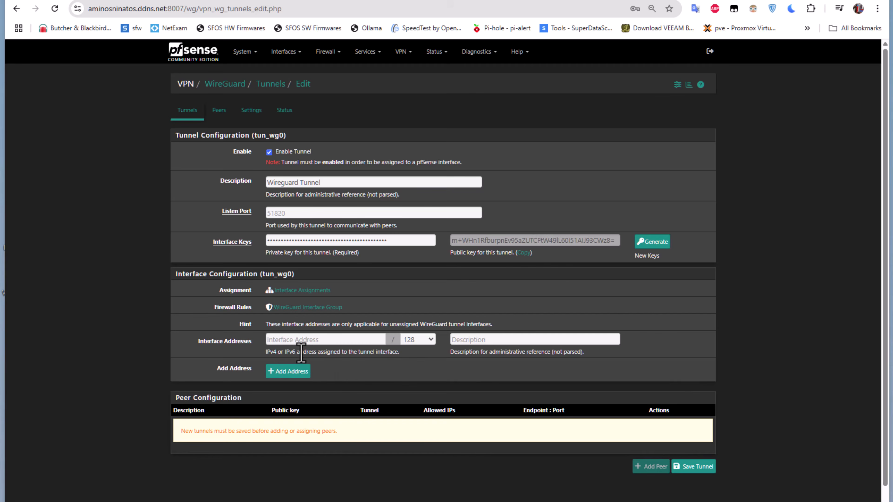
# - Give tun_wg0 the interface address 10.200.0.1/24 and save the tunnel
pyautogui.click(292, 340)
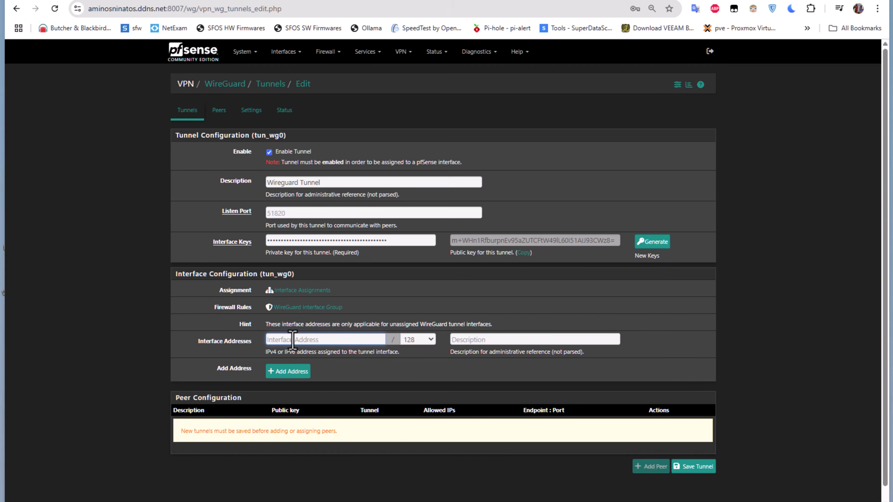
pyautogui.write('10.200.0.1')
pyautogui.click(431, 339)
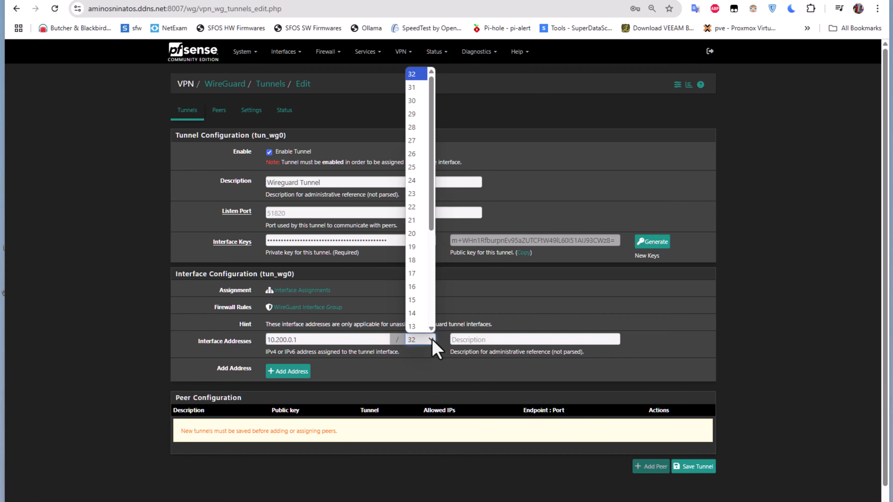
pyautogui.click(417, 181)
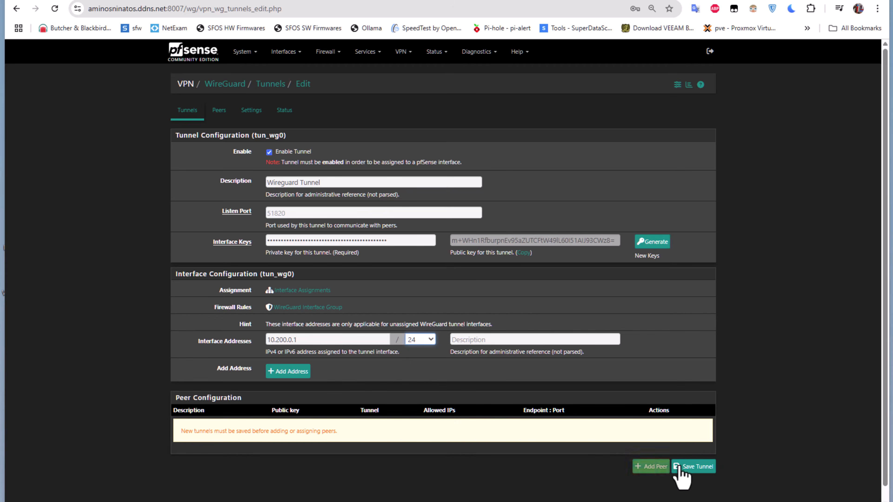
pyautogui.click(699, 468)
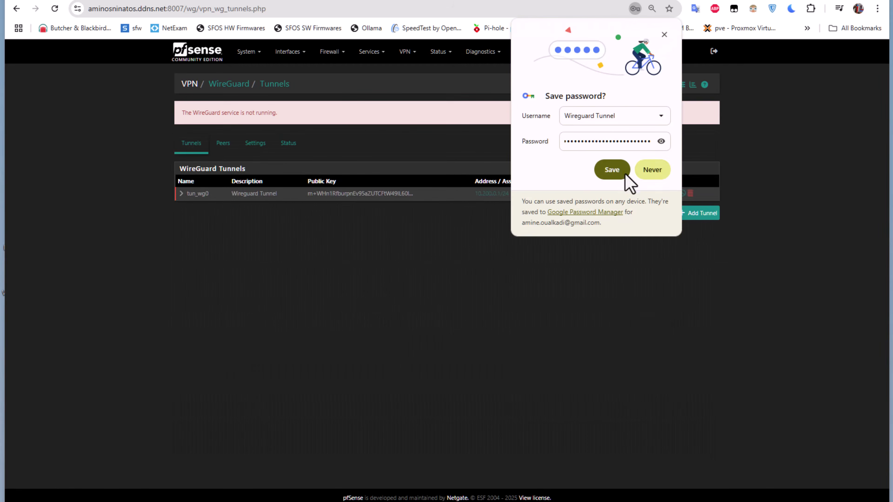
# - Dismiss Chrome's password prompt, then tick Enable WireGuard in WireGuard Settings and save
pyautogui.click(651, 171)
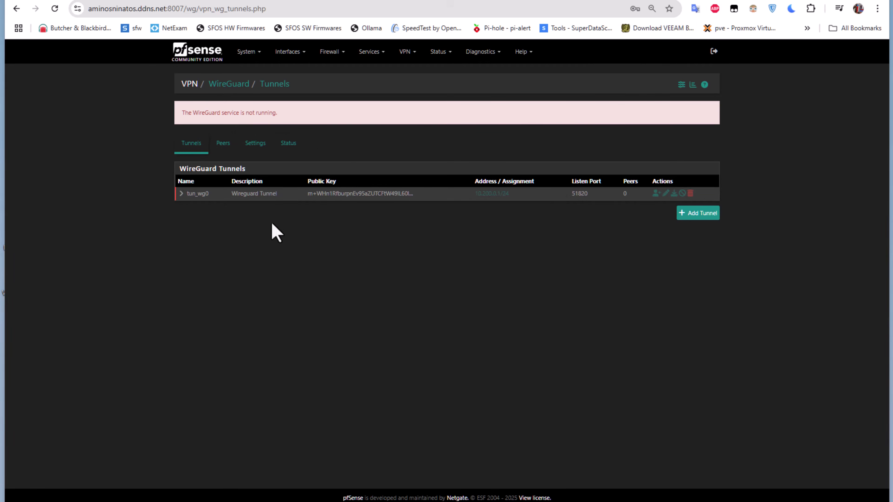
pyautogui.click(256, 146)
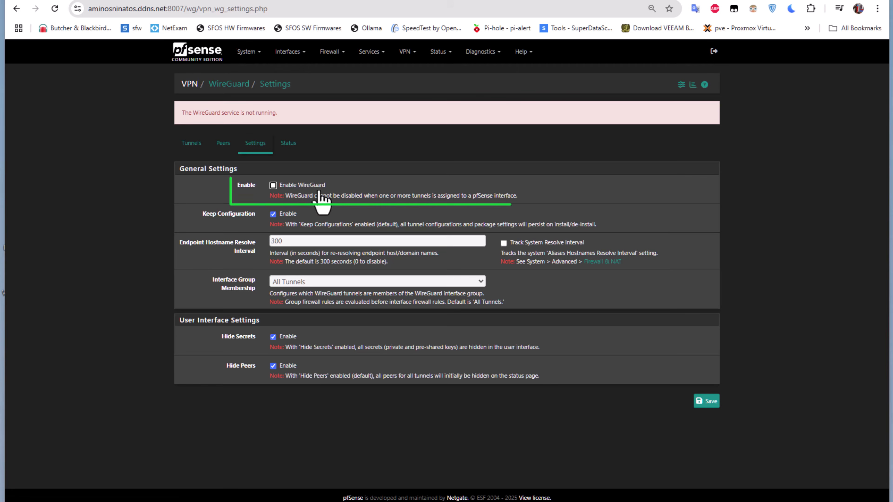
pyautogui.click(273, 186)
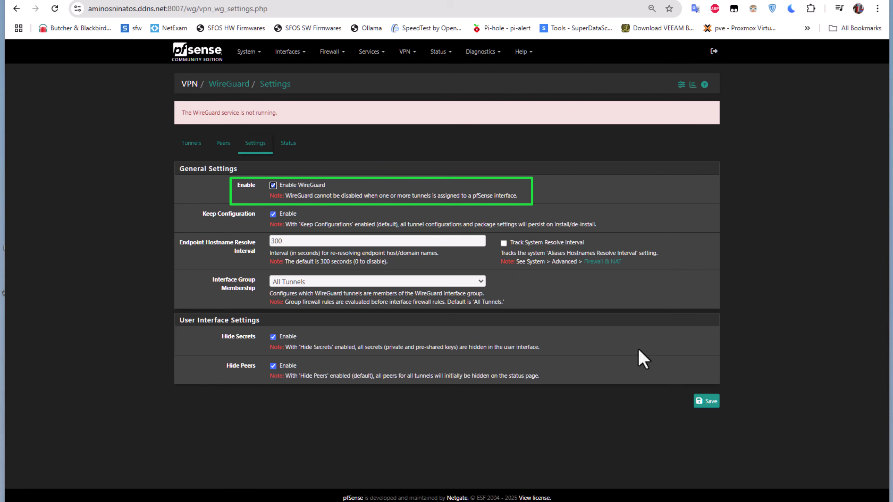
pyautogui.click(706, 401)
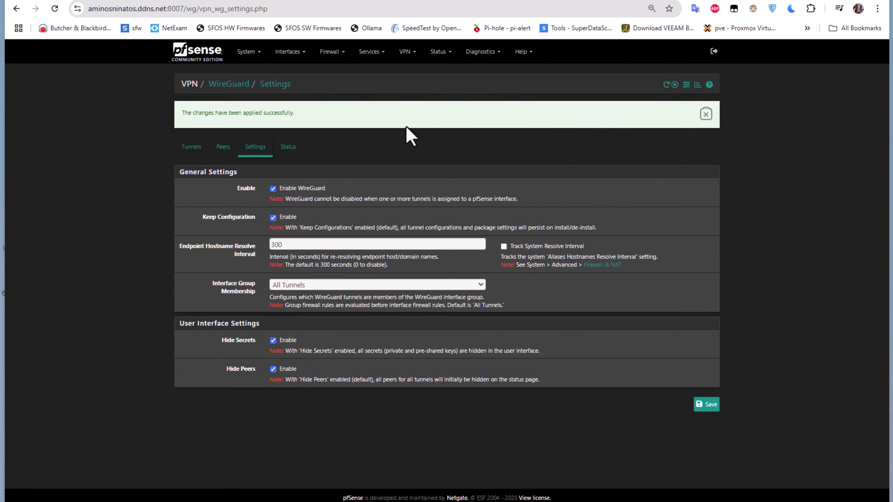
pyautogui.click(186, 153)
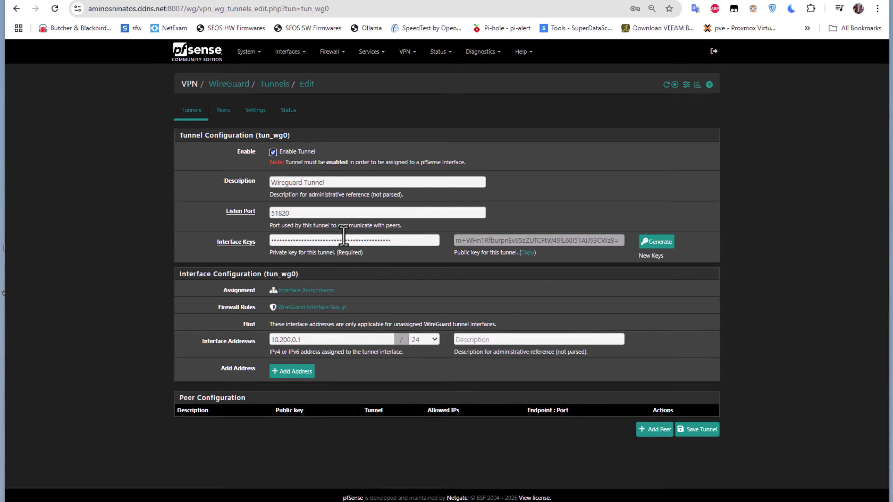
pyautogui.click(195, 55)
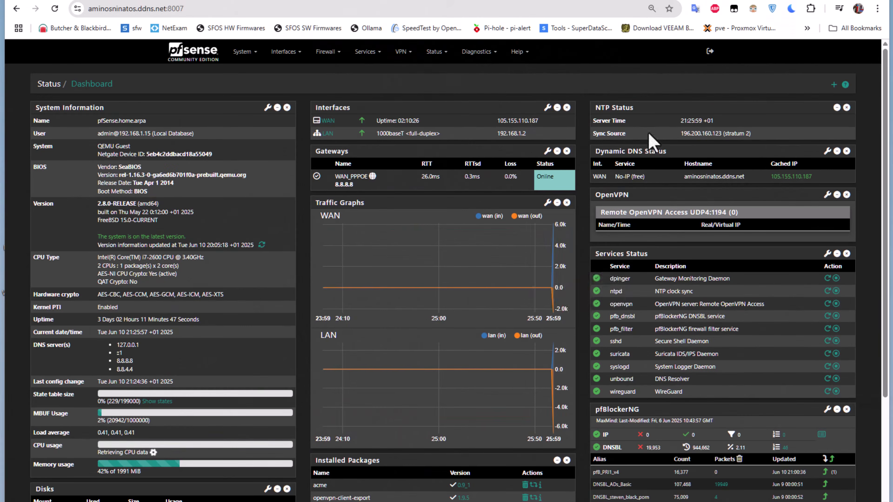
pyautogui.moveTo(537, 297)
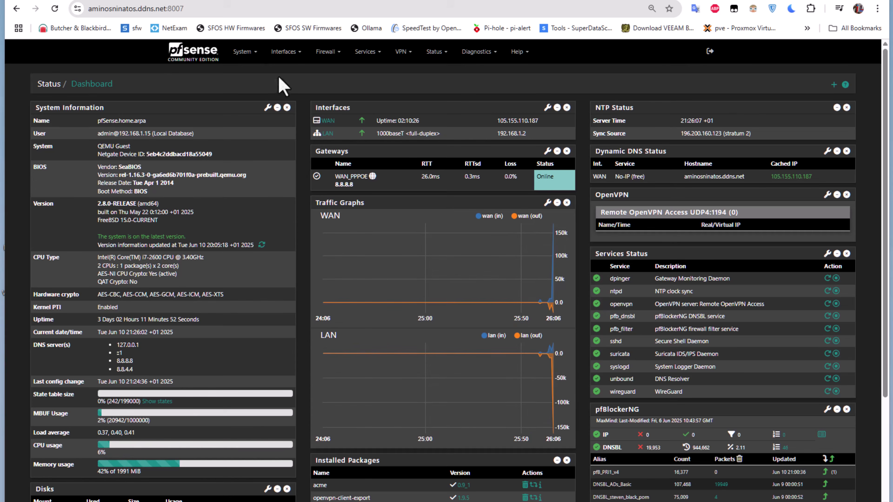
# - Assign the tun_wg0 port as new interface OPT1 and open OPT1's configuration page
pyautogui.click(297, 54)
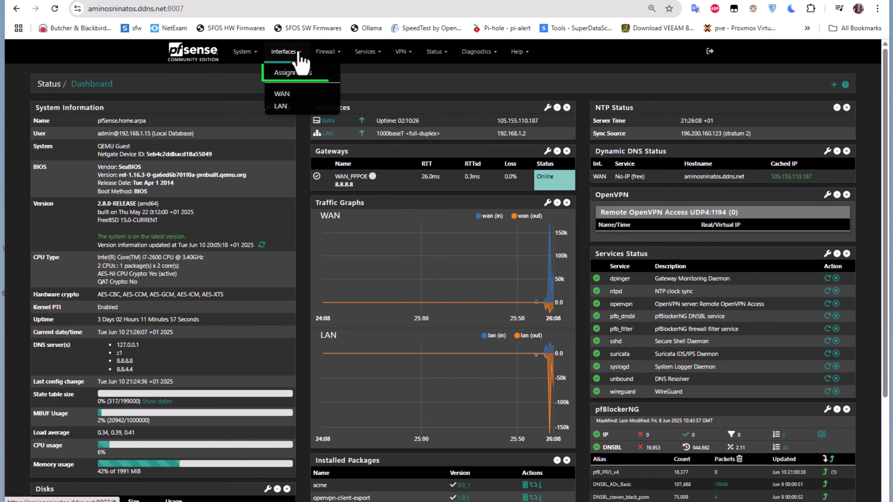
pyautogui.click(300, 80)
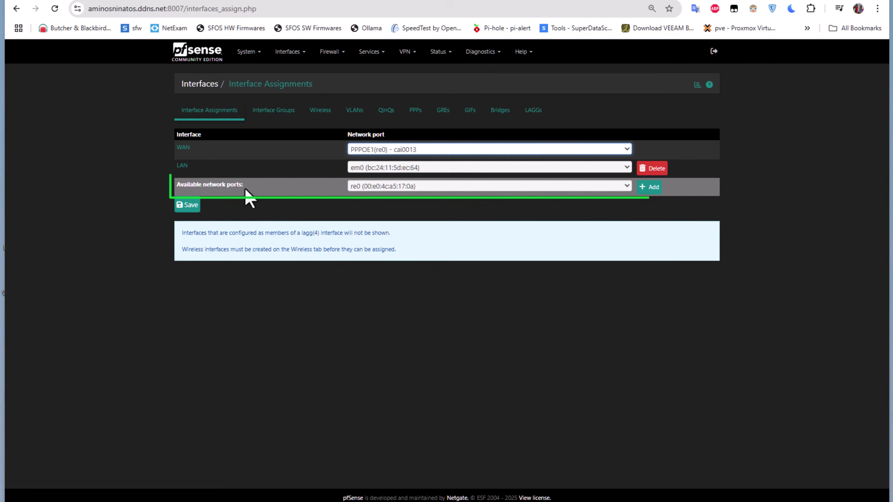
pyautogui.click(627, 187)
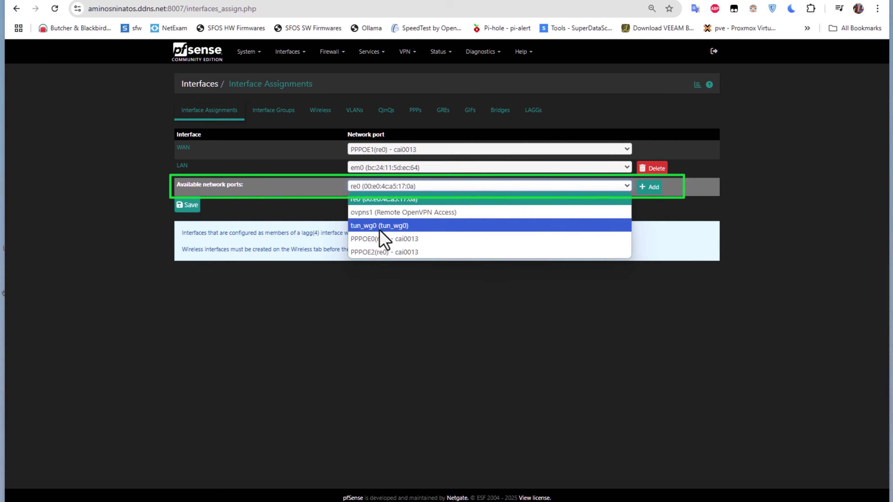
pyautogui.click(388, 227)
pyautogui.click(647, 190)
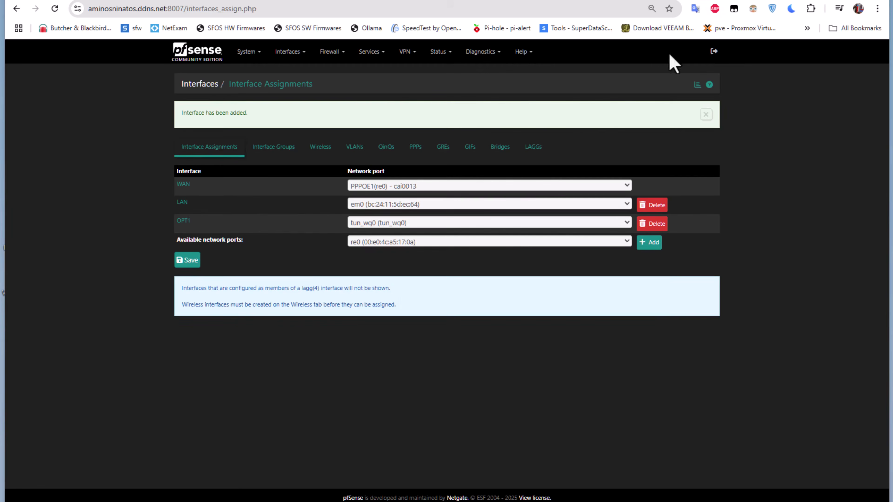
pyautogui.click(302, 53)
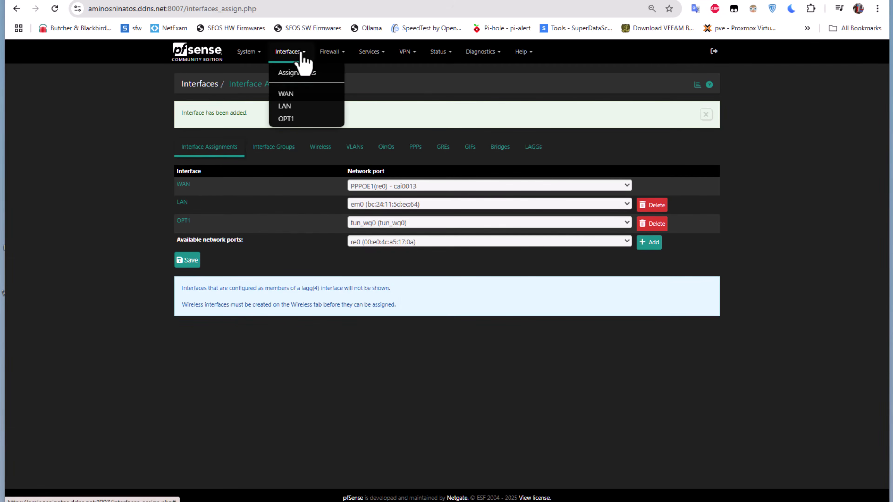
pyautogui.click(287, 119)
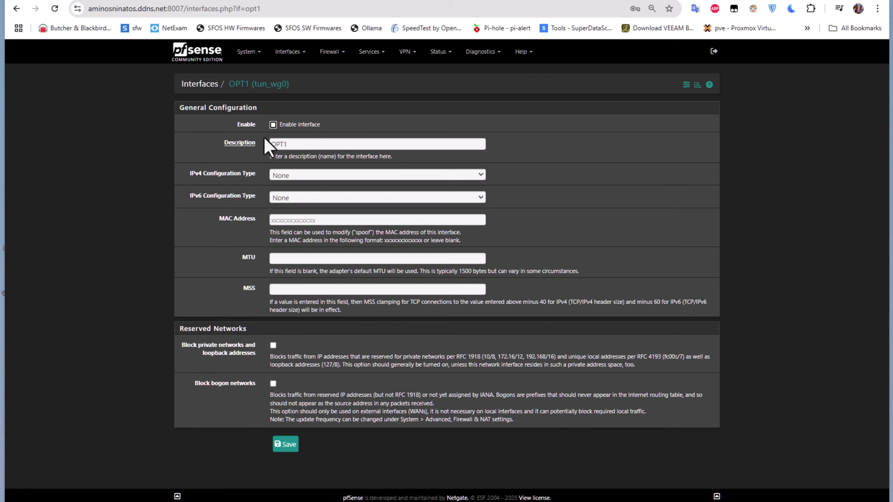
# - Enable the OPT1 interface and change its description to WG_INT
pyautogui.click(273, 125)
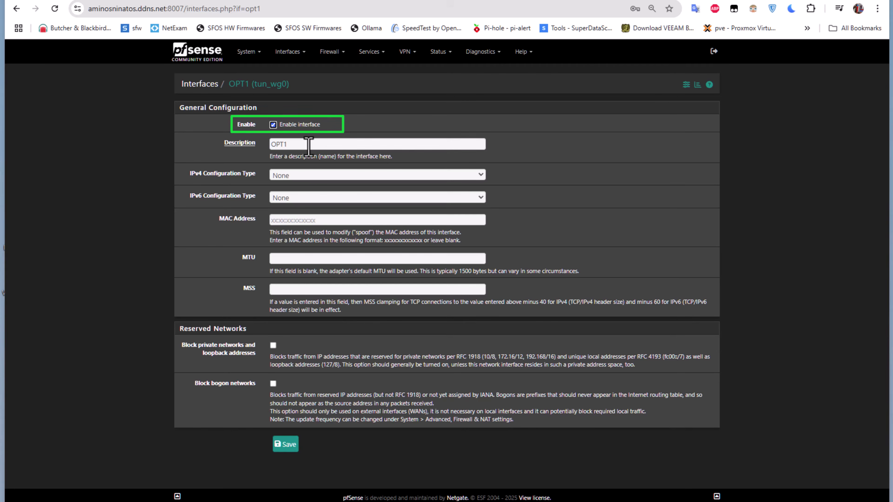
pyautogui.doubleClick(276, 144)
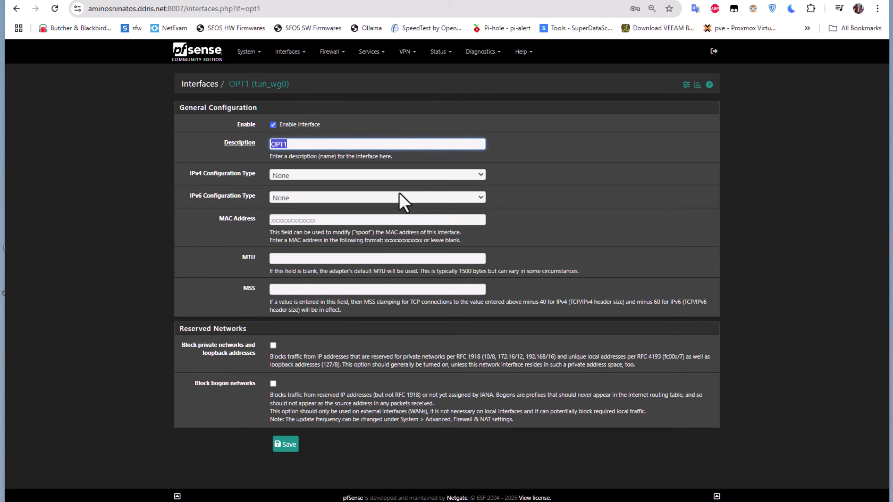
pyautogui.write('WG')
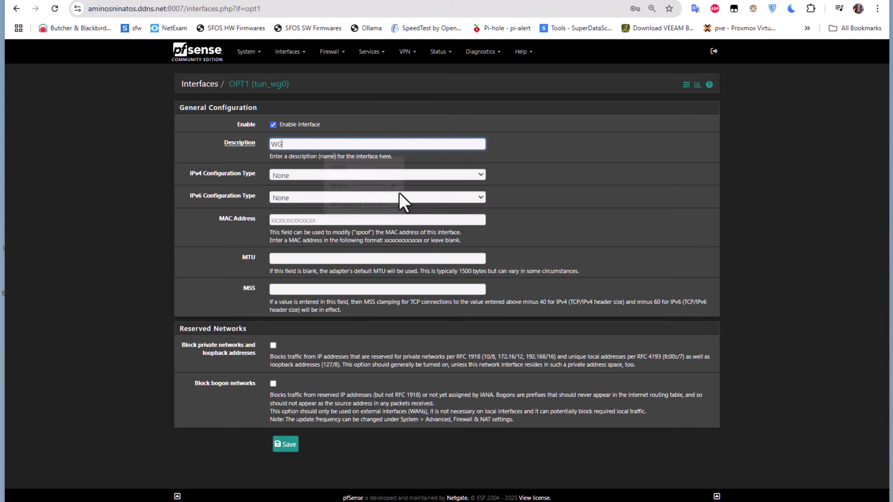
pyautogui.write('_INT')
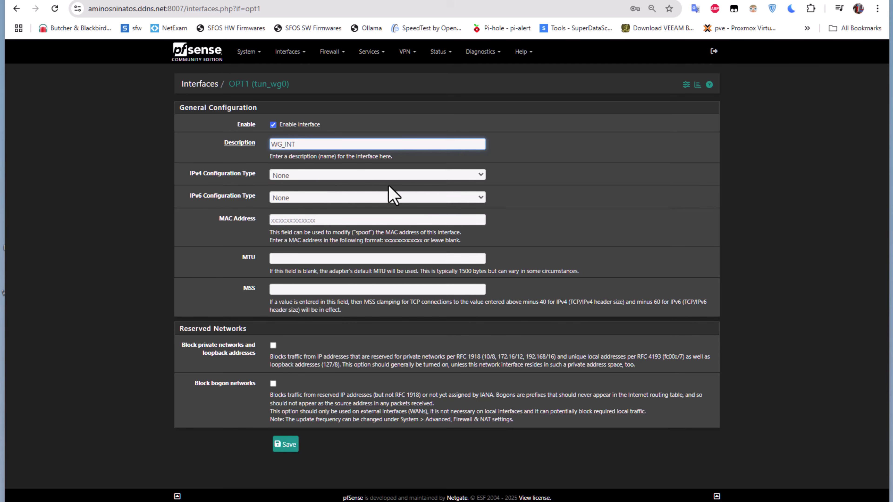
# - Set Static IPv4 with address 10.200.0.1/24 and save the interface
pyautogui.click(471, 176)
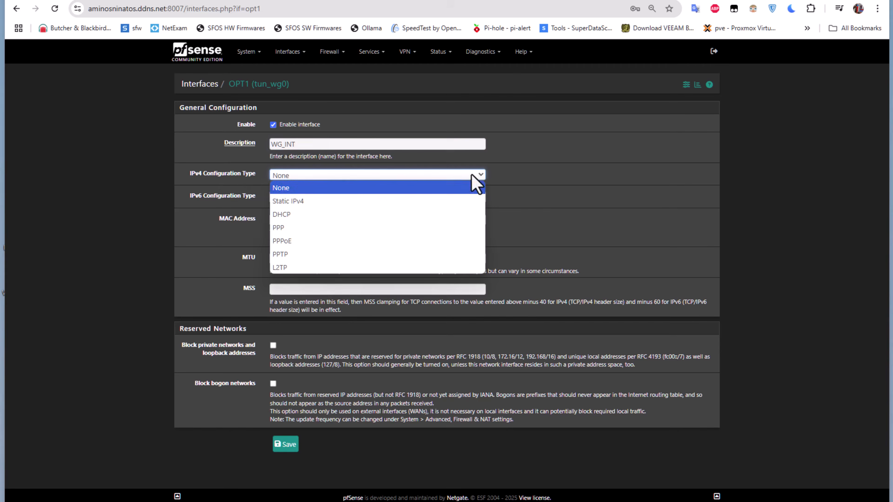
pyautogui.click(321, 202)
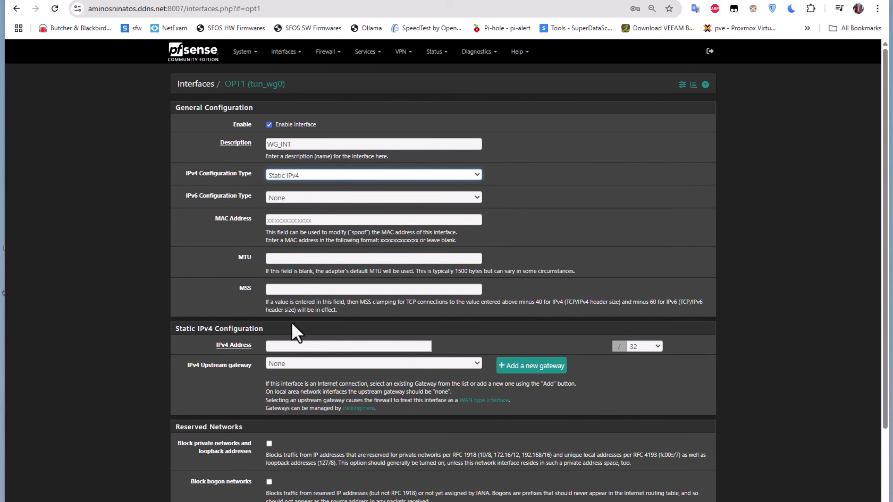
pyautogui.click(299, 346)
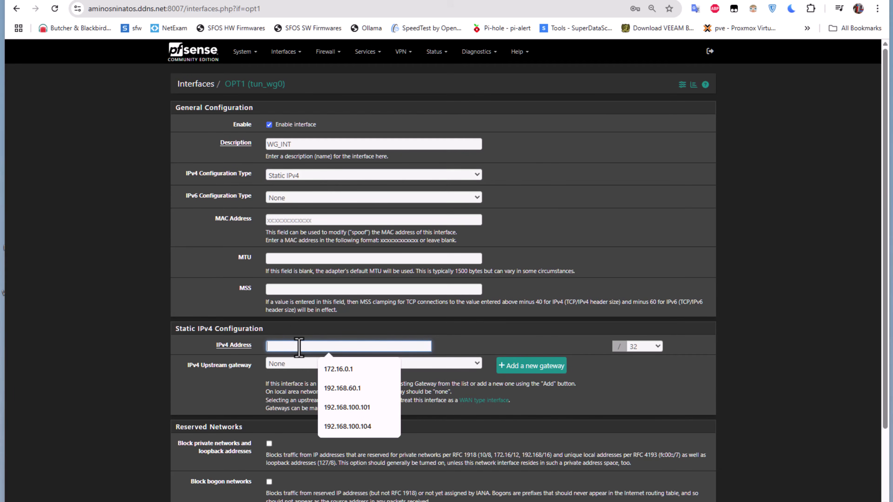
pyautogui.write('10.')
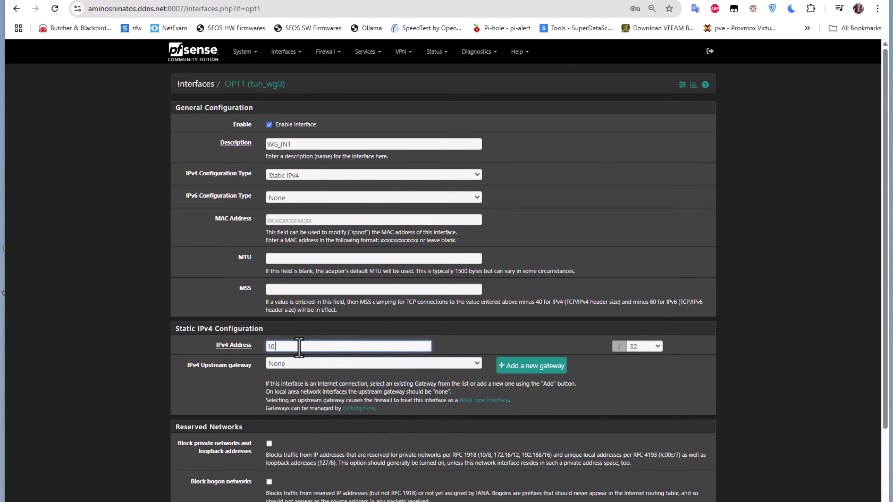
pyautogui.write('200.0.1')
pyautogui.click(656, 346)
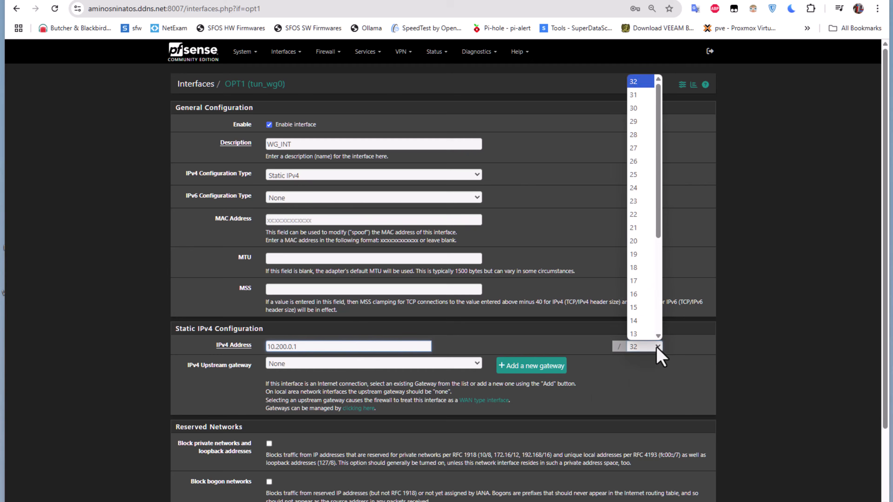
pyautogui.click(633, 188)
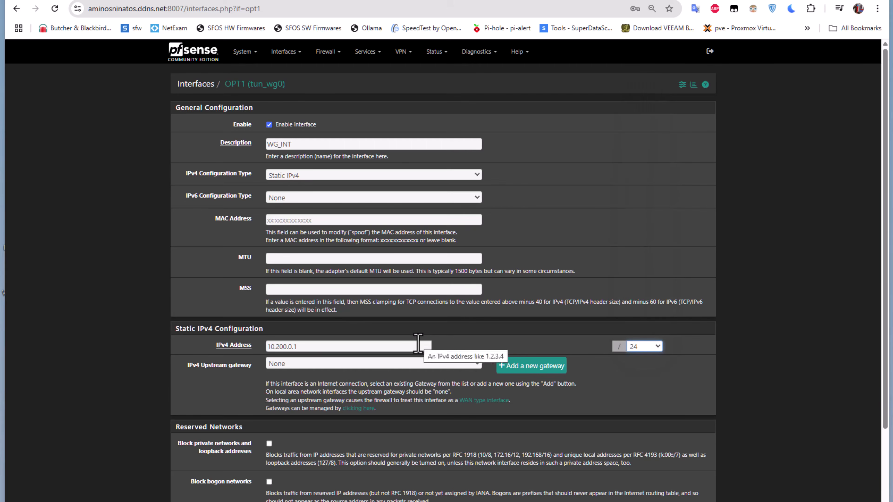
pyautogui.scroll(-3, 418, 343)
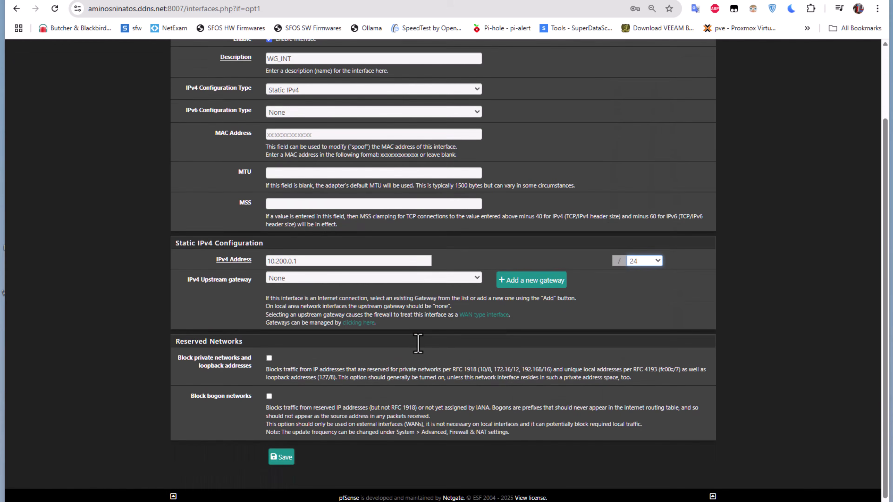
pyautogui.click(282, 459)
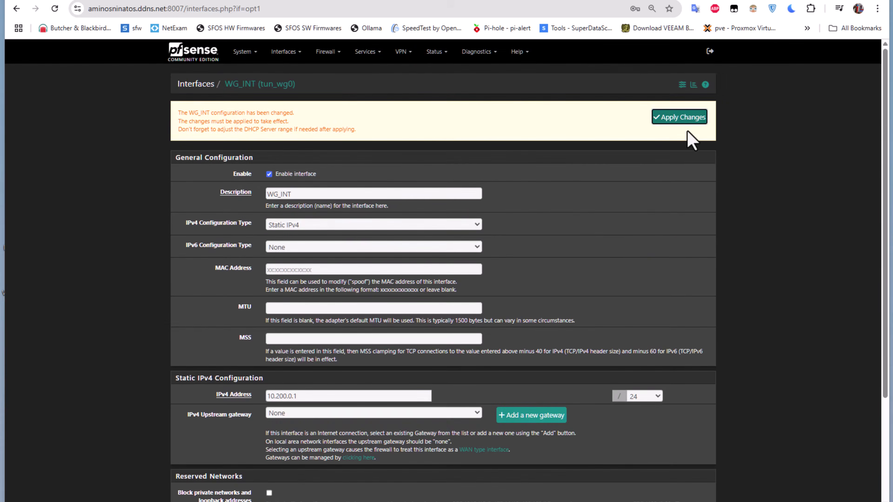
# - Apply the pending WG_INT (tun_wg0) interface changes with static 10.200.0.1/24
pyautogui.click(682, 121)
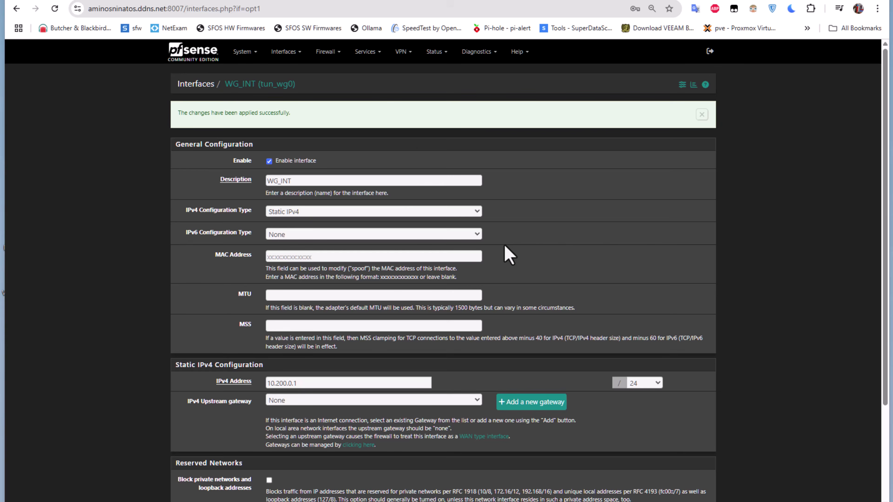
# - On the WG_INT rules tab, save a new Pass rule for IPv4 TCP from any source to any destination
pyautogui.click(339, 54)
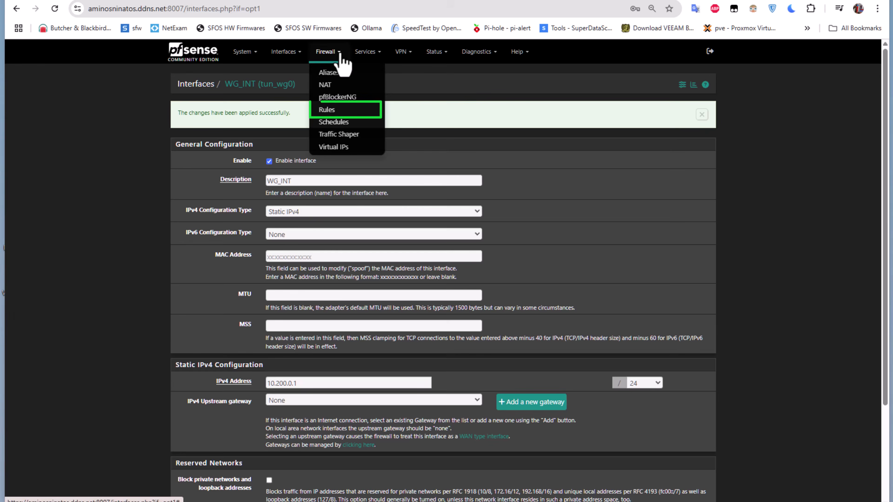
pyautogui.click(354, 110)
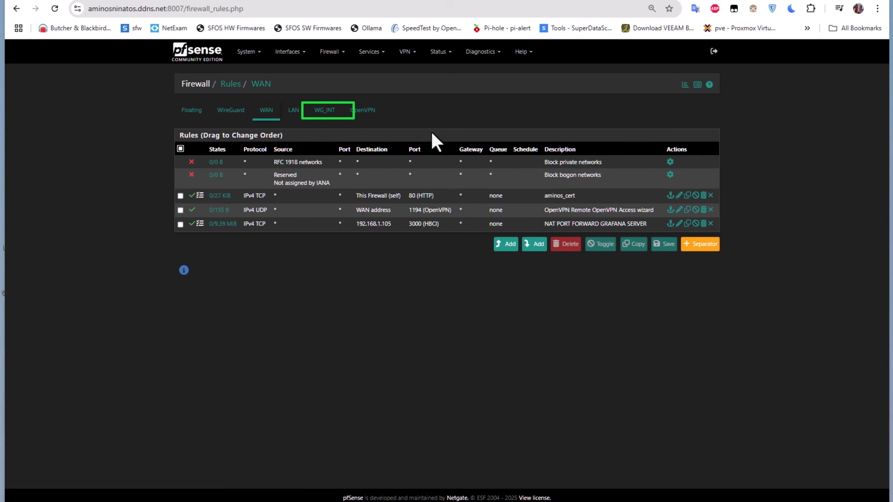
pyautogui.click(329, 121)
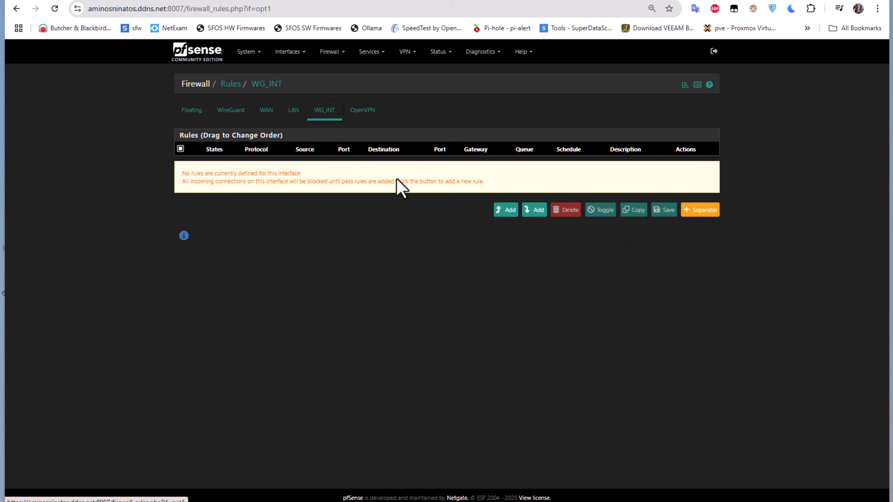
pyautogui.click(533, 211)
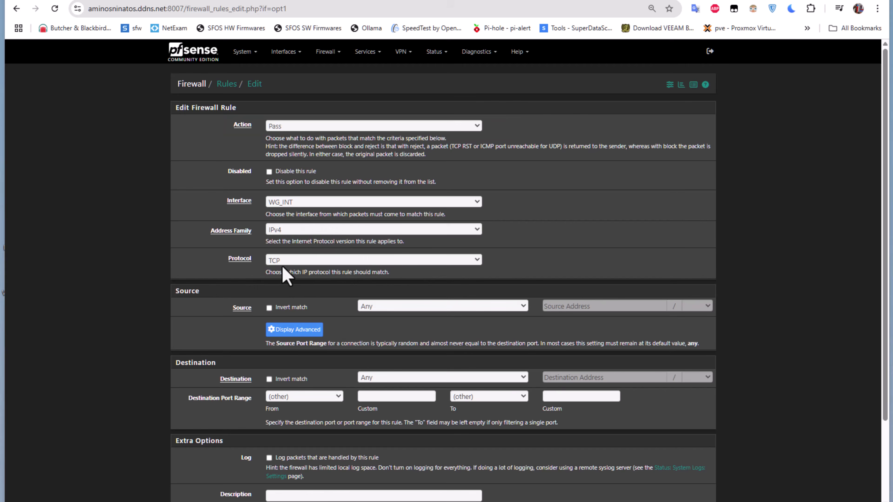
pyautogui.scroll(-3, 285, 267)
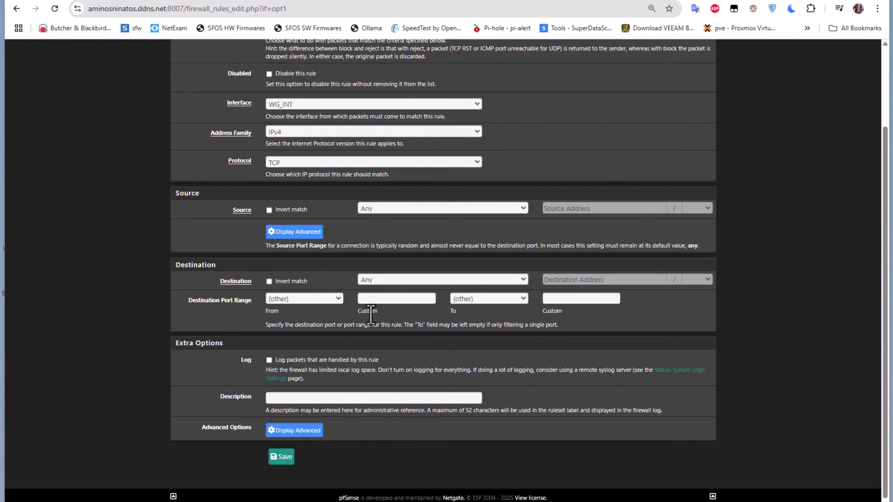
pyautogui.click(280, 458)
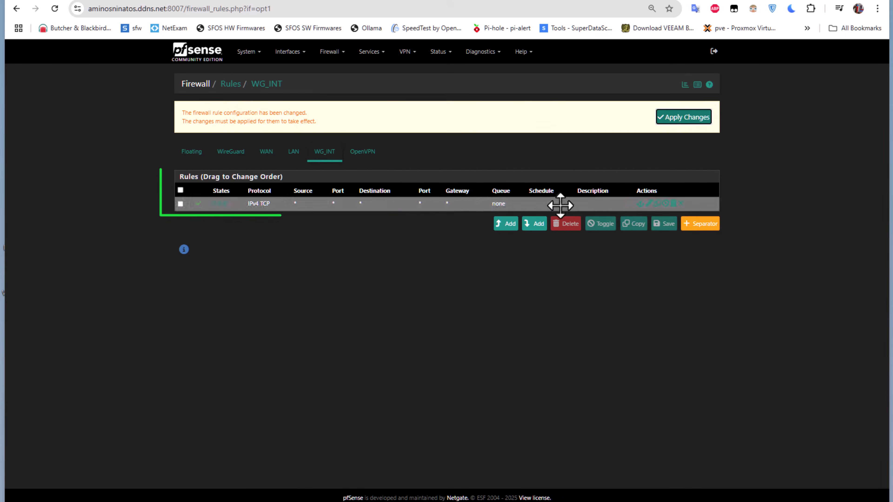
# - Apply the WG_INT firewall rule changes, then switch to the WAN rules tab
pyautogui.click(690, 120)
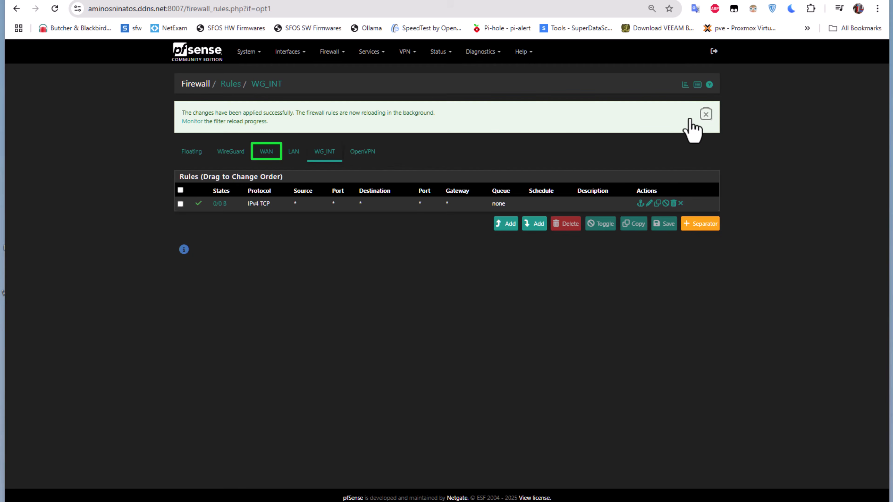
pyautogui.click(263, 158)
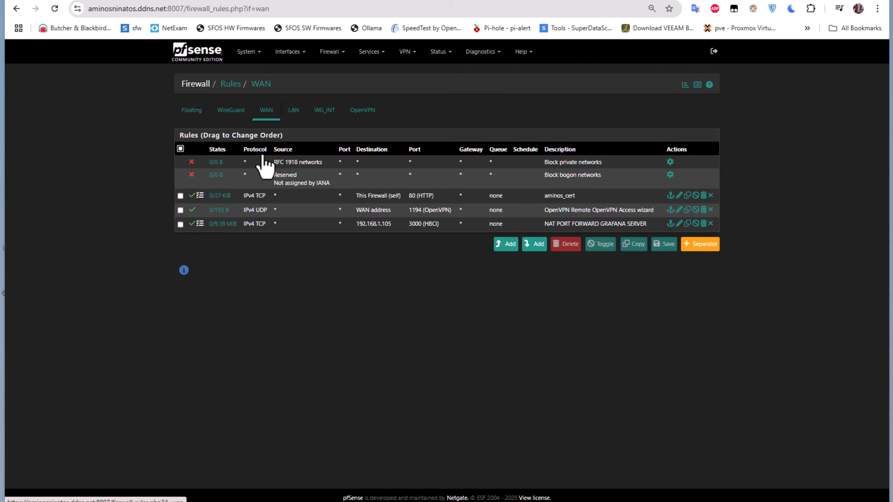
# - Save a new WAN pass rule: protocol UDP, destination port range 51820 to 51820, packet logging on
pyautogui.click(537, 245)
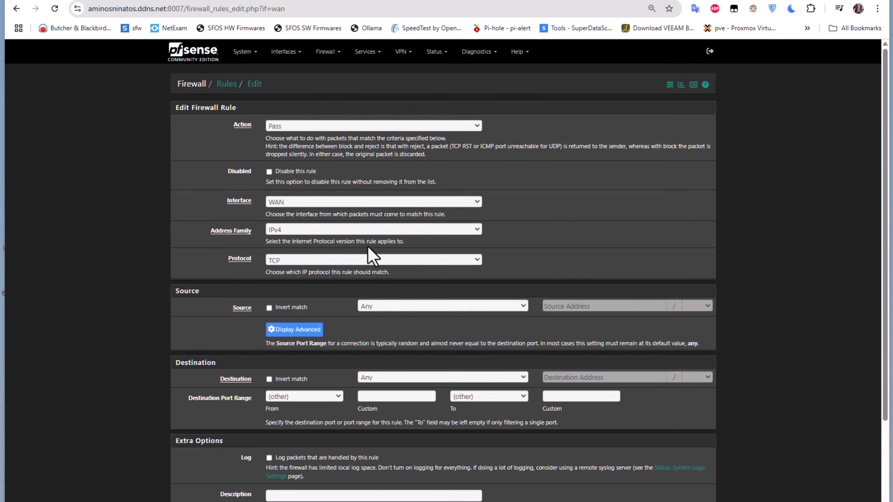
pyautogui.scroll(-1, 368, 252)
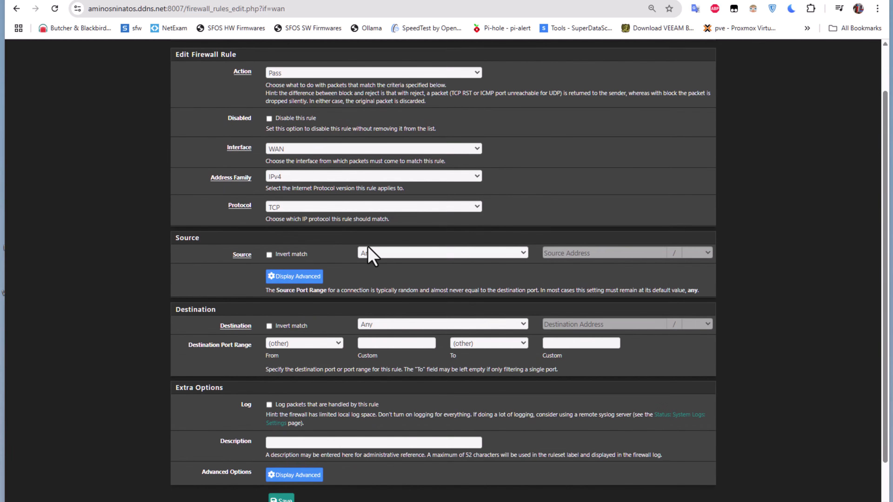
pyautogui.click(348, 206)
pyautogui.click(319, 247)
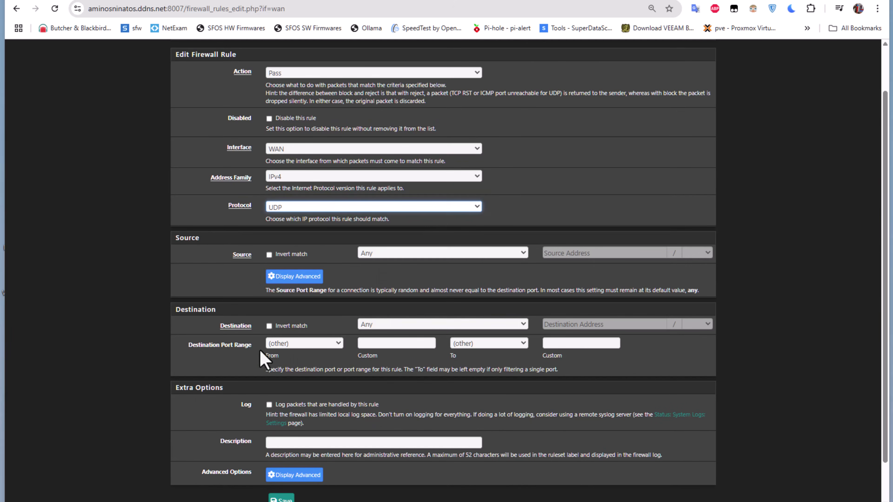
pyautogui.scroll(-2, 265, 356)
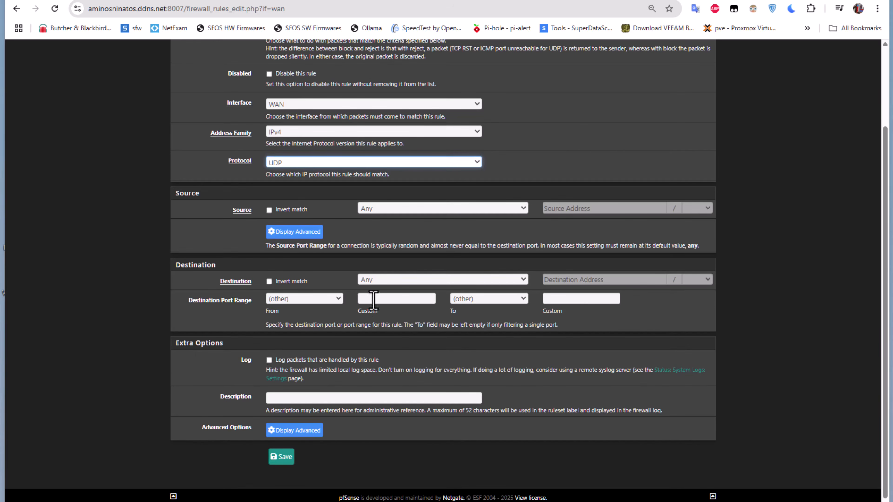
pyautogui.click(384, 298)
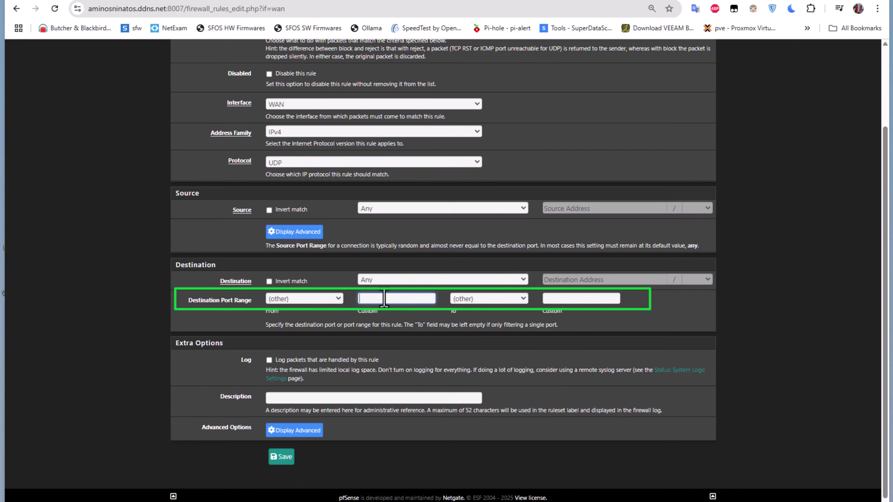
pyautogui.write('51')
pyautogui.write('7')
pyautogui.write('8')
pyautogui.write('20')
pyautogui.click(570, 299)
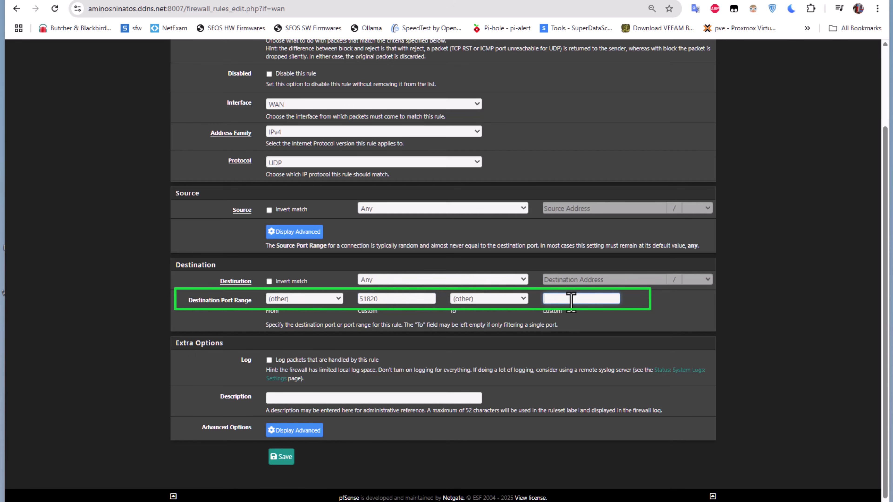
pyautogui.write('51820')
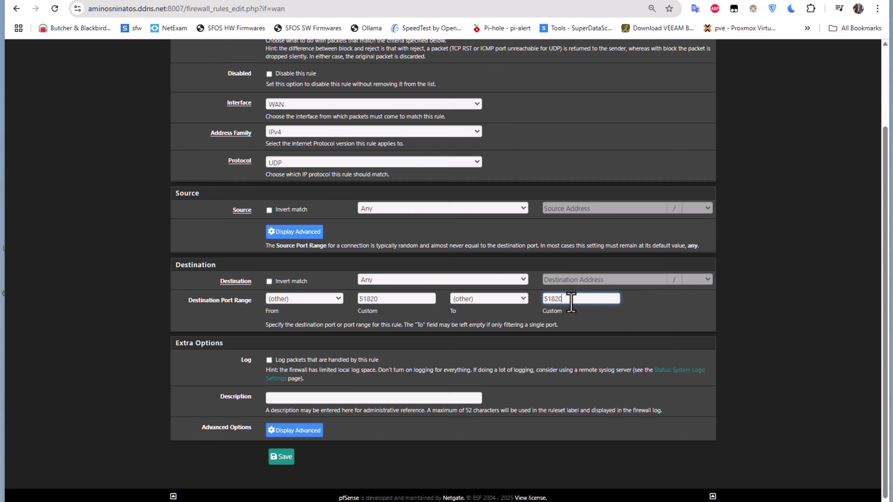
pyautogui.click(270, 361)
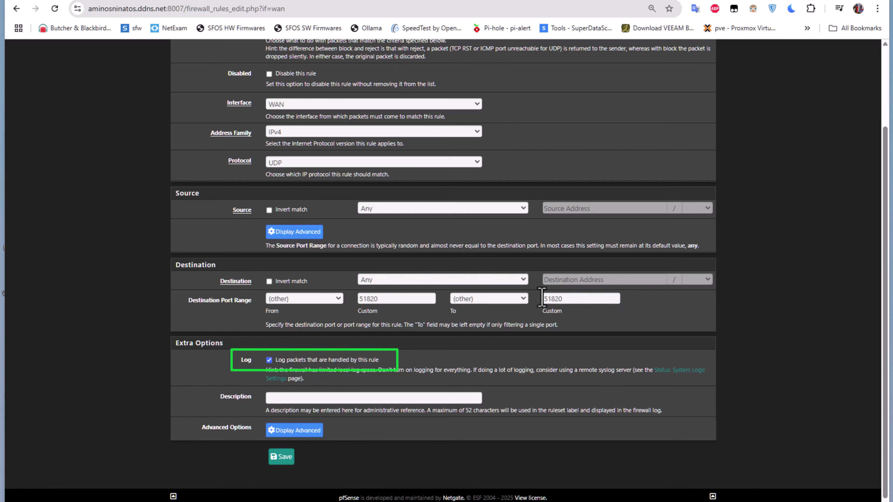
pyautogui.click(280, 461)
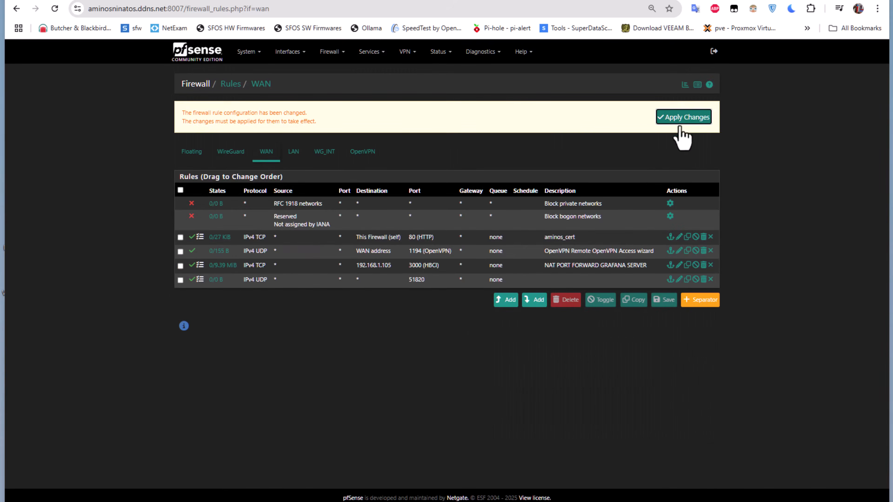
# - Apply the pending WAN rule changes so the UDP 51820 rule becomes active
pyautogui.click(687, 120)
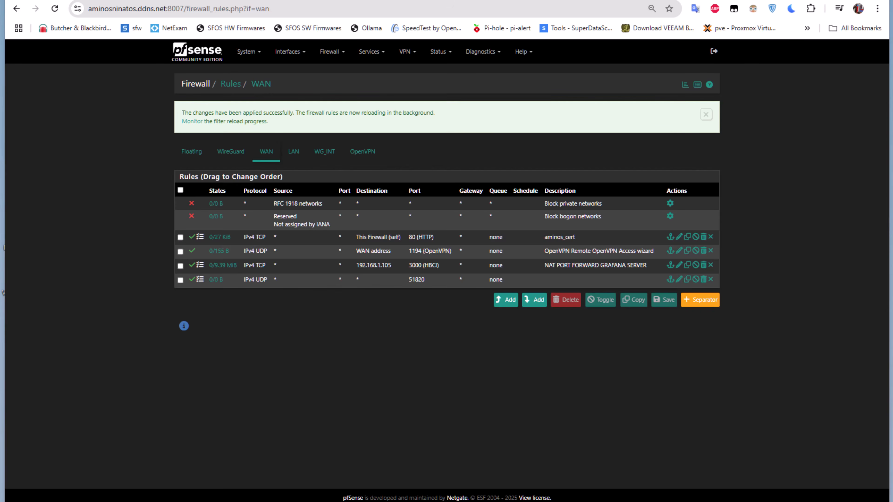
# - In the WireGuard client, add an empty tunnel to generate a new key pair
pyautogui.moveTo(528, 498)
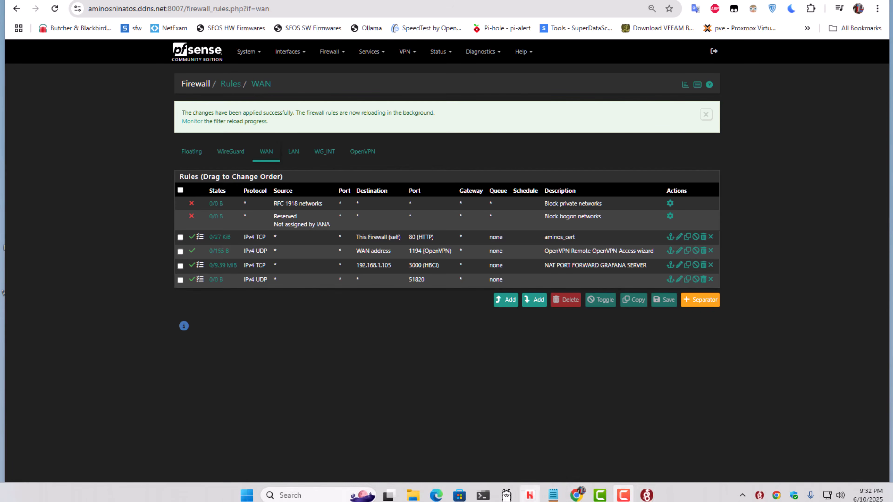
pyautogui.click(646, 493)
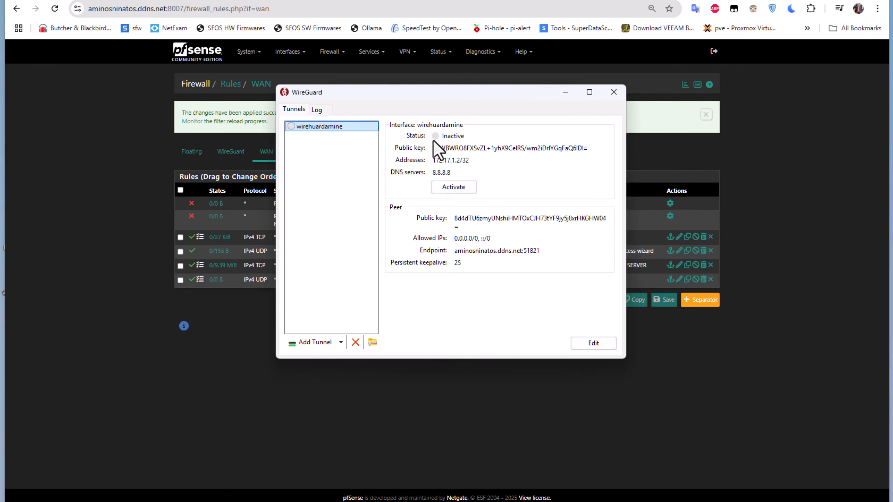
pyautogui.moveTo(410, 100); pyautogui.dragTo(392, 139)
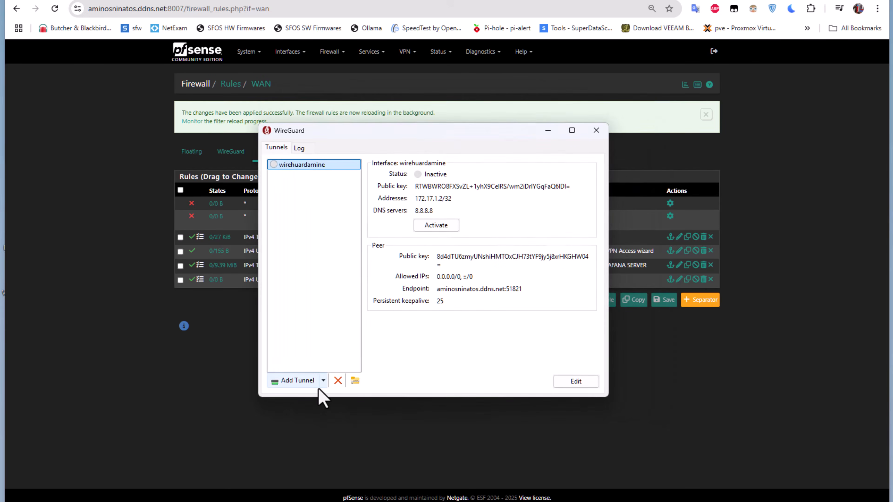
pyautogui.click(322, 381)
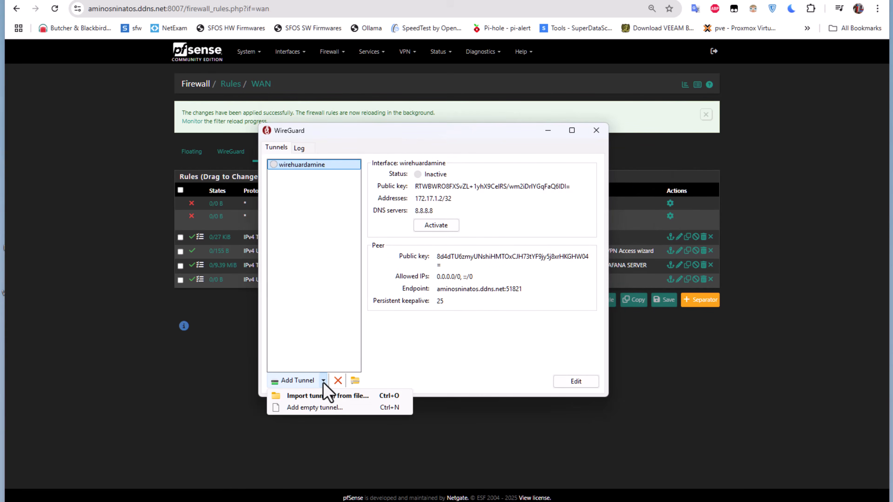
pyautogui.click(324, 408)
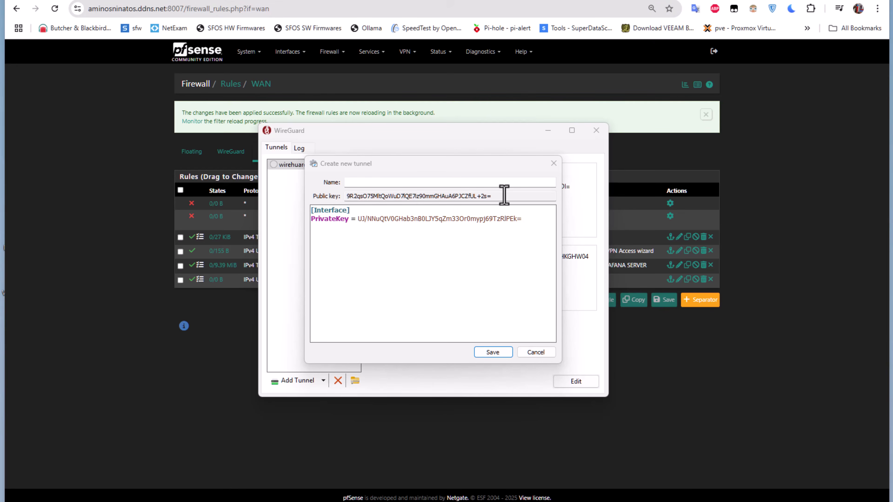
# - Copy the new tunnel's public key, check the Notepad key notes, then minimize WireGuard
pyautogui.moveTo(504, 196); pyautogui.dragTo(332, 200)
pyautogui.hotkey('ctrl', 'c')
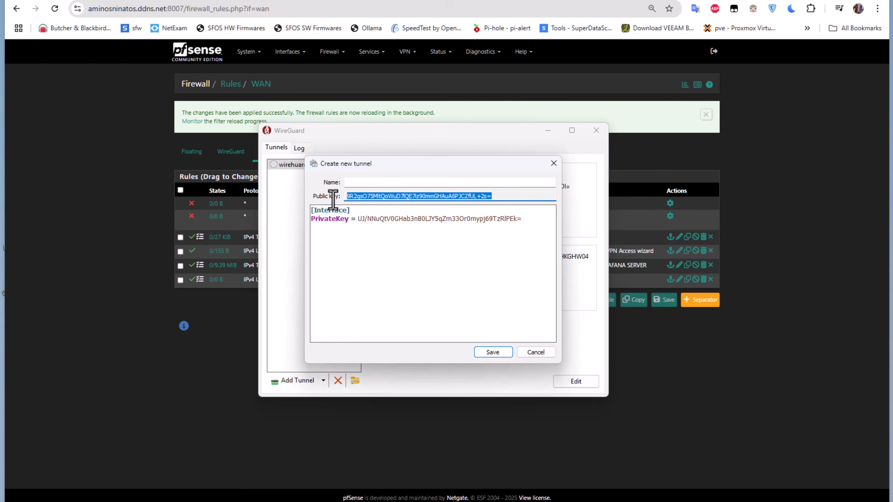
pyautogui.rightClick(387, 199)
pyautogui.click(410, 231)
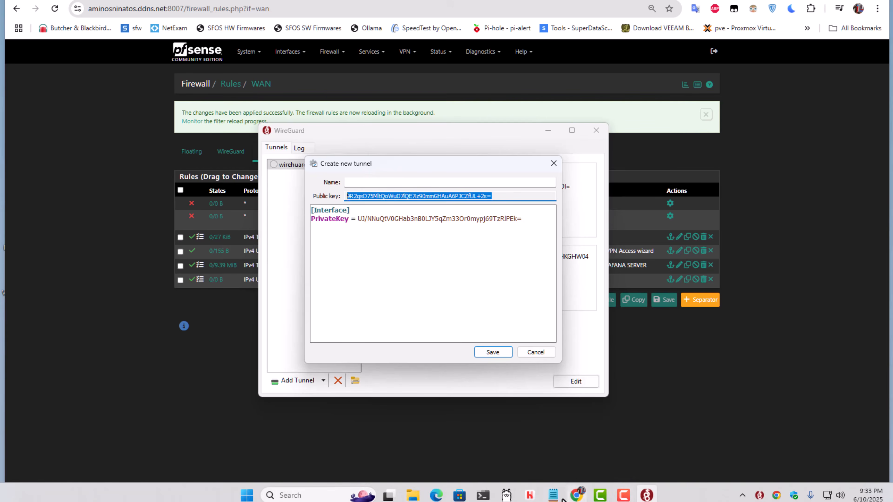
pyautogui.click(553, 495)
pyautogui.click(598, 459)
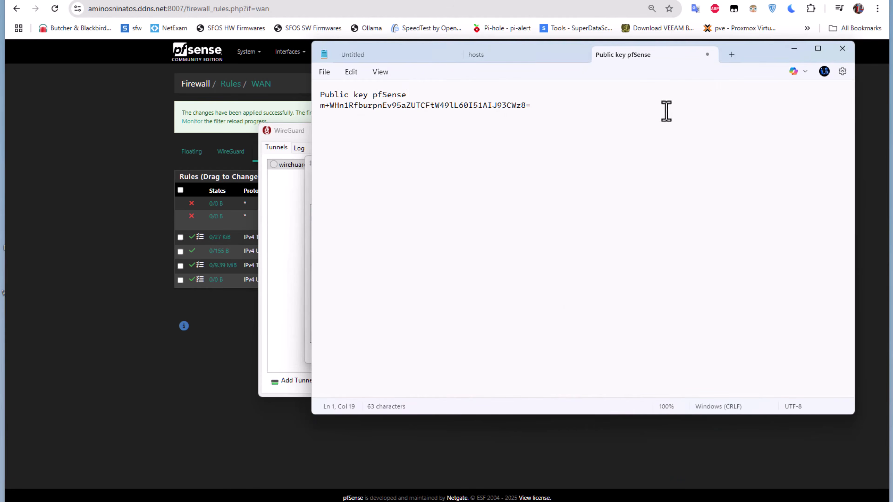
pyautogui.click(794, 48)
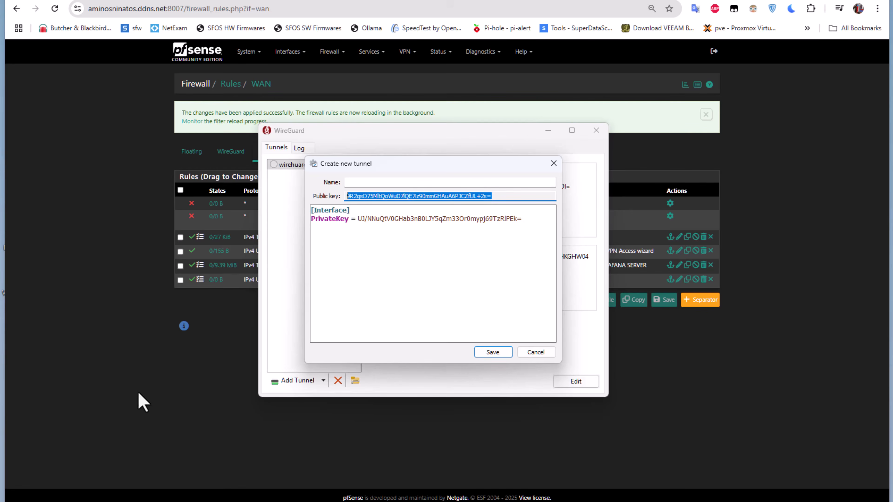
pyautogui.click(135, 404)
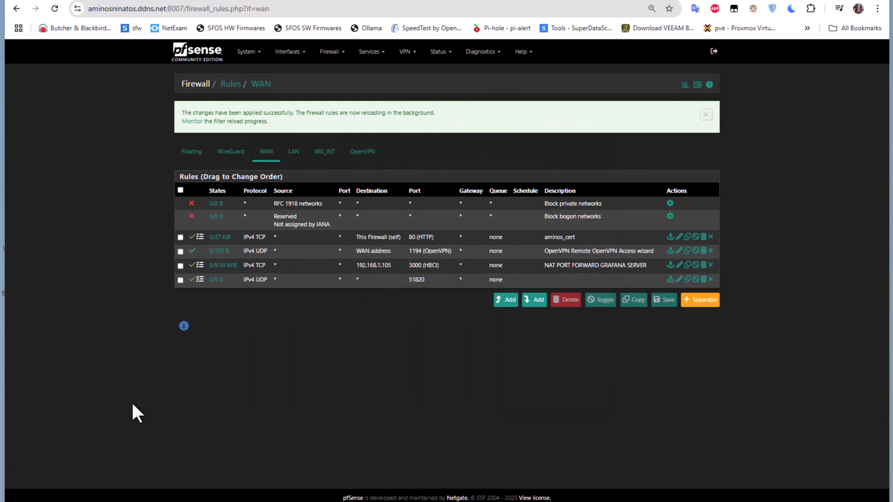
# - Under VPN > WireGuard > Peers, add a peer on tun_wg0 described as 'Windows Client Peer'
pyautogui.click(412, 56)
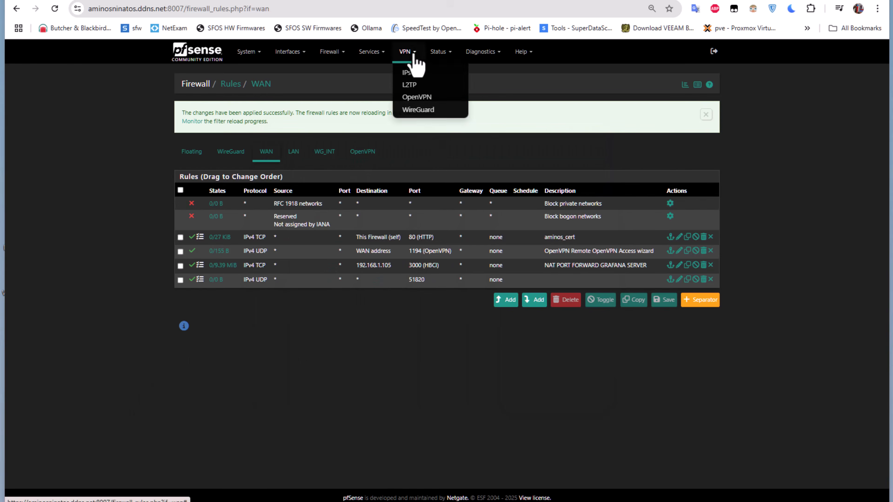
pyautogui.click(433, 111)
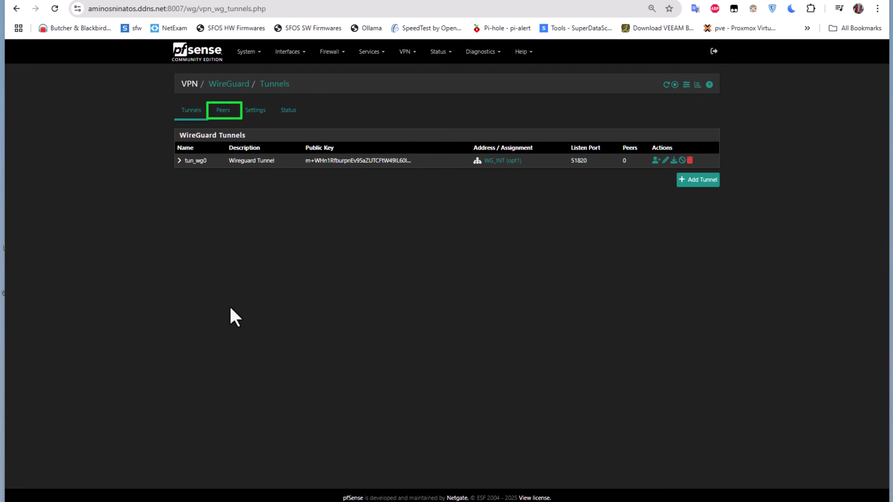
pyautogui.click(226, 111)
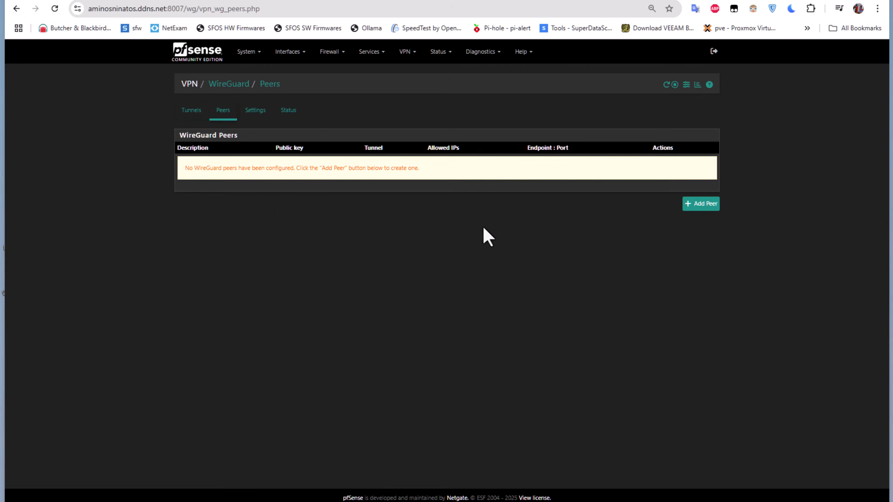
pyautogui.click(696, 204)
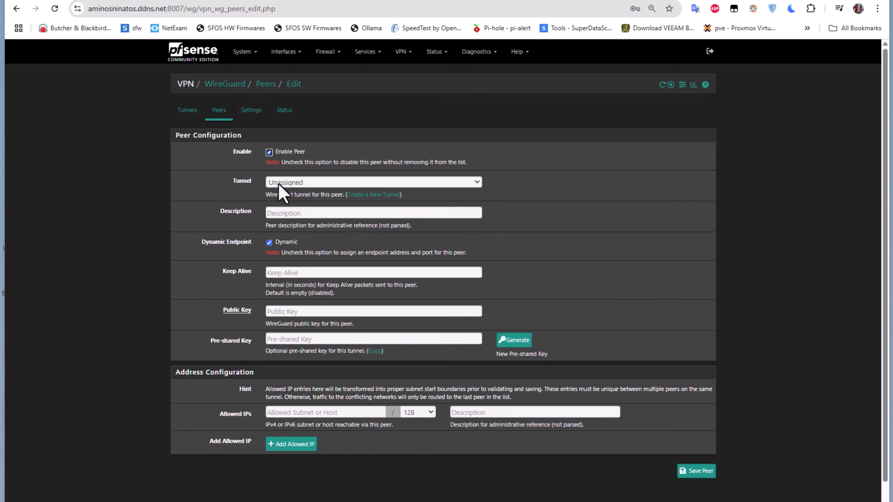
pyautogui.click(475, 182)
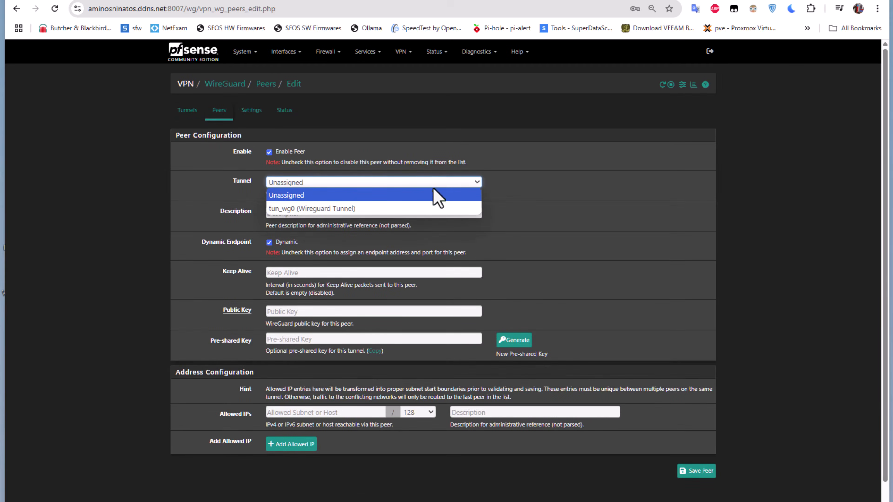
pyautogui.click(324, 208)
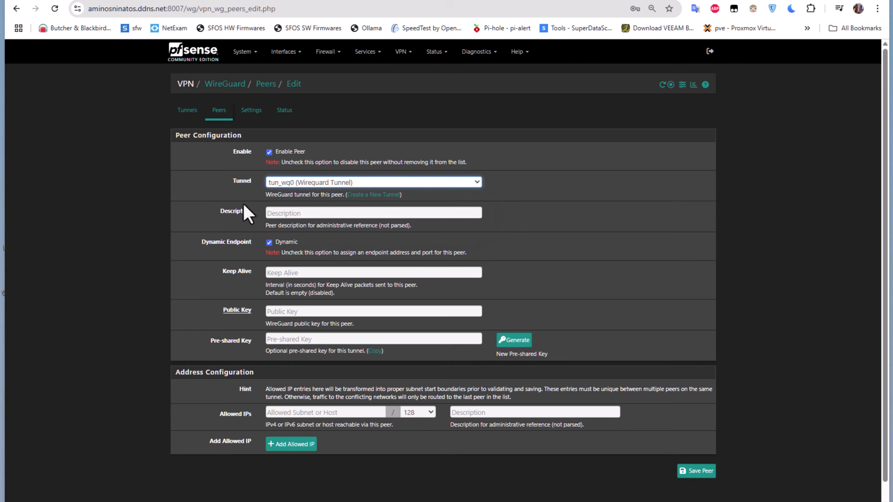
pyautogui.click(274, 212)
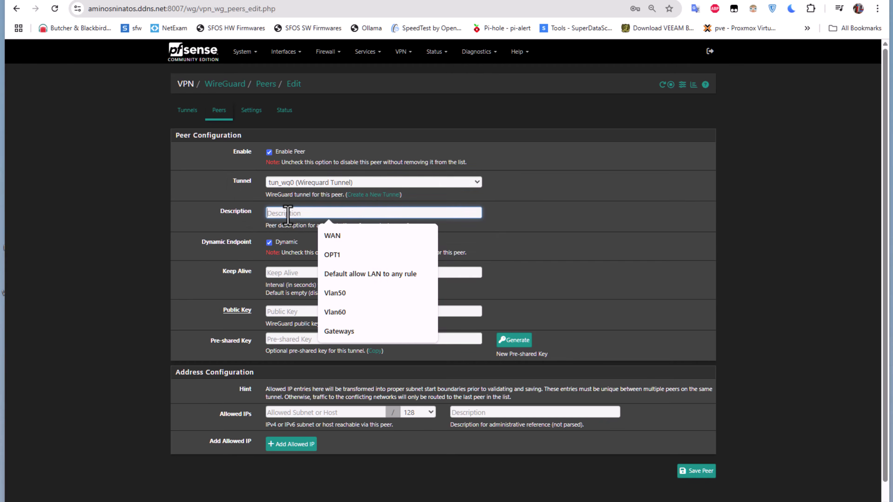
pyautogui.write('Windows')
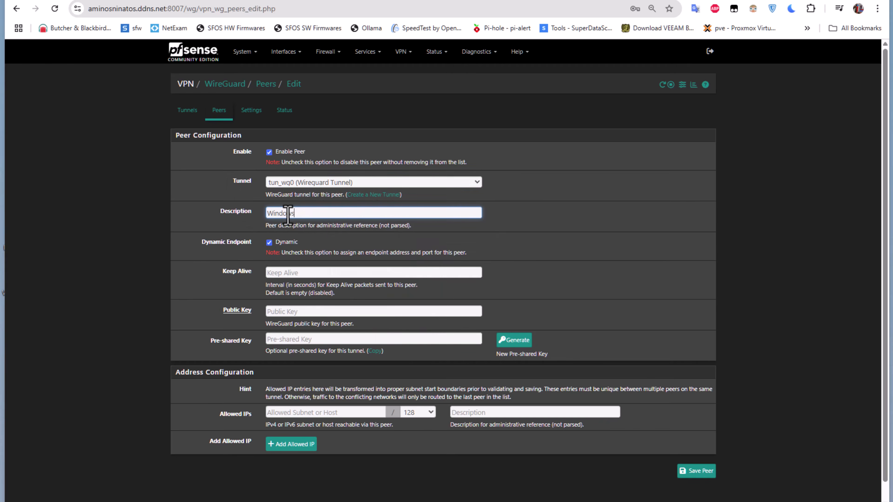
pyautogui.write(' Client Peer')
pyautogui.scroll(-1, 307, 303)
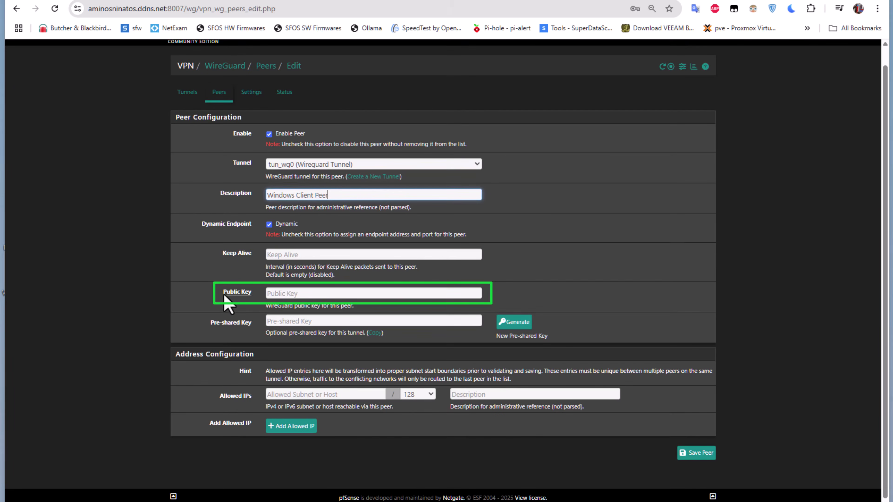
# - Paste the Windows client's public key into the peer form, then generate and copy a pre-shared key
pyautogui.click(317, 293)
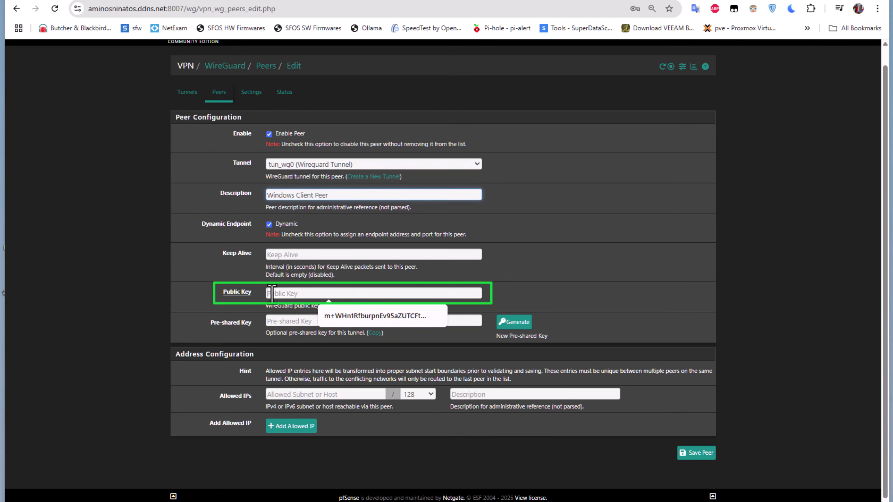
pyautogui.hotkey('ctrl', 'v')
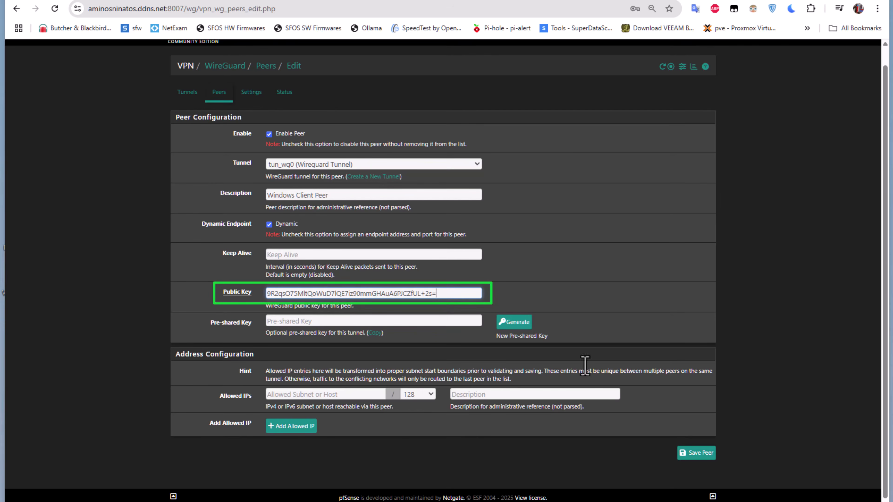
pyautogui.click(646, 496)
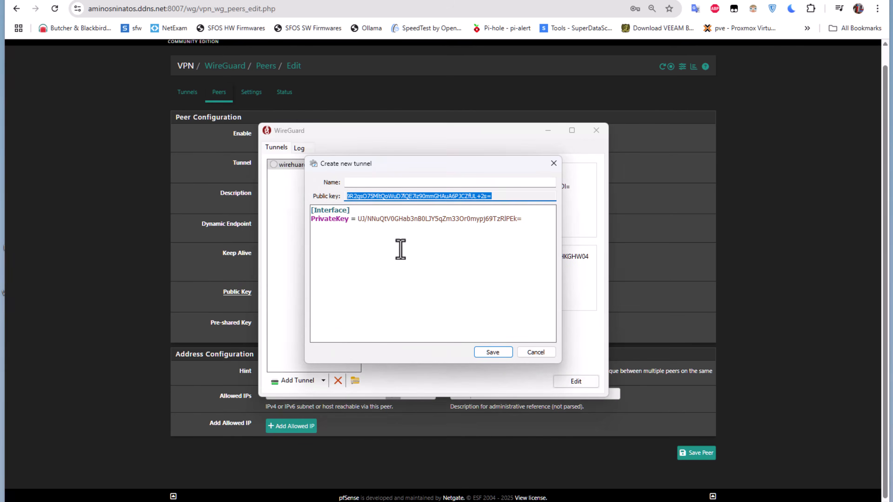
pyautogui.click(68, 368)
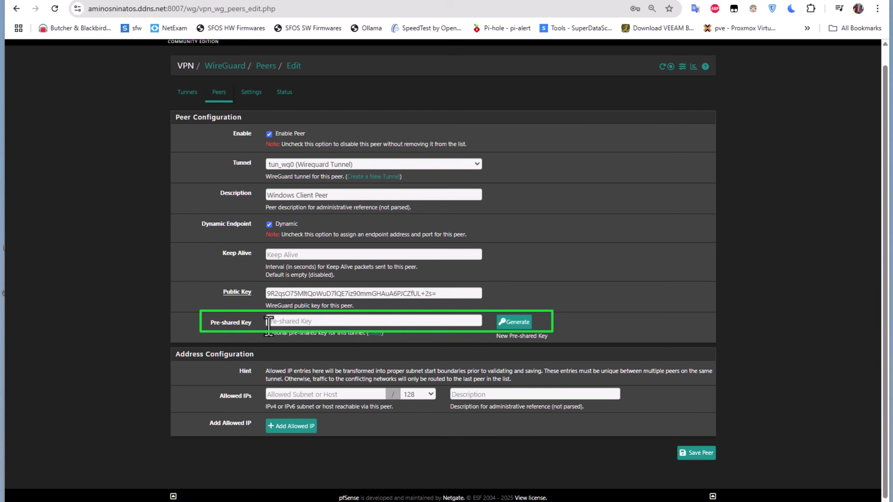
pyautogui.click(516, 323)
pyautogui.click(375, 333)
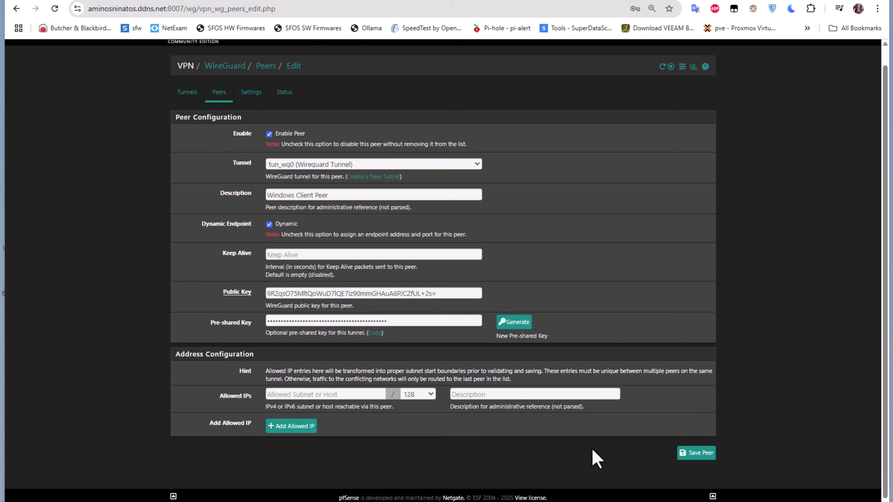
# - In Notepad, paste the pre-shared key under a new 'Preshared key' line below the public key, then minimize
pyautogui.moveTo(553, 496)
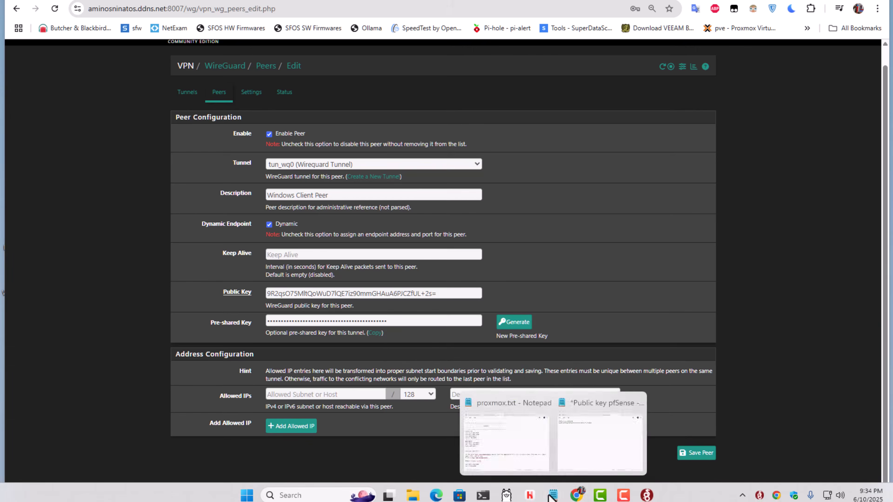
pyautogui.click(605, 420)
pyautogui.click(486, 245)
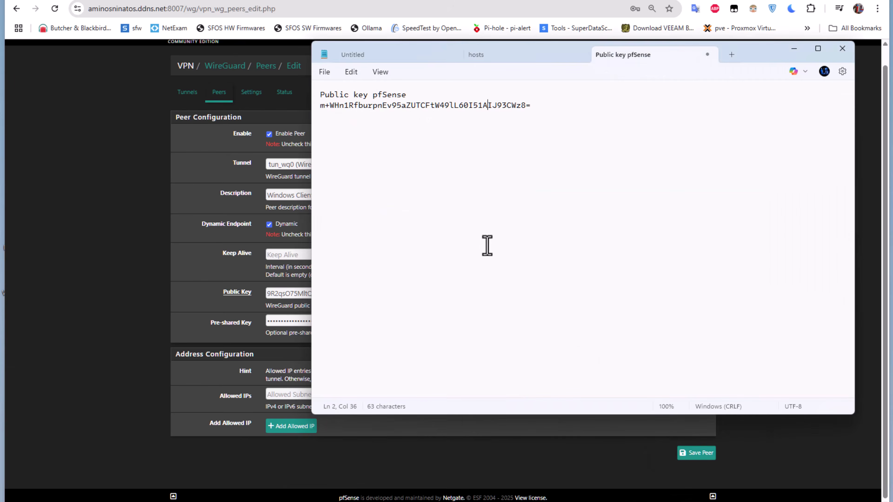
pyautogui.click(575, 180)
pyautogui.press('Return')
pyautogui.press('Return')
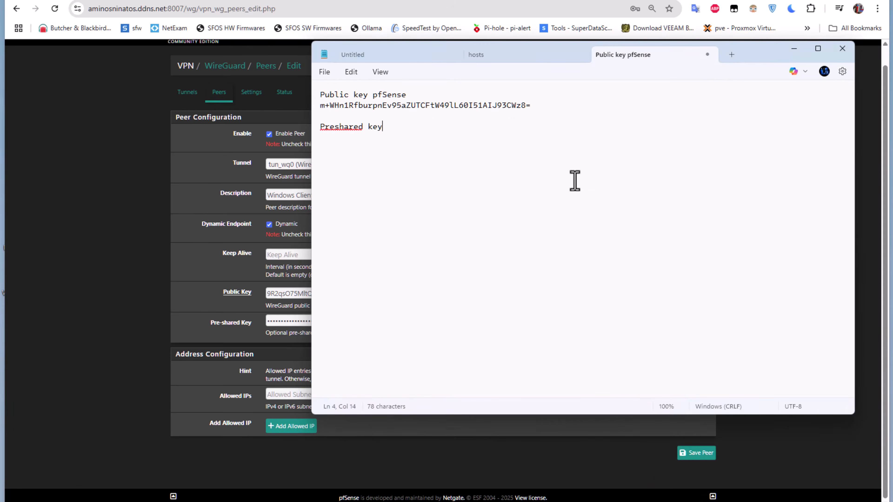
pyautogui.press('Return')
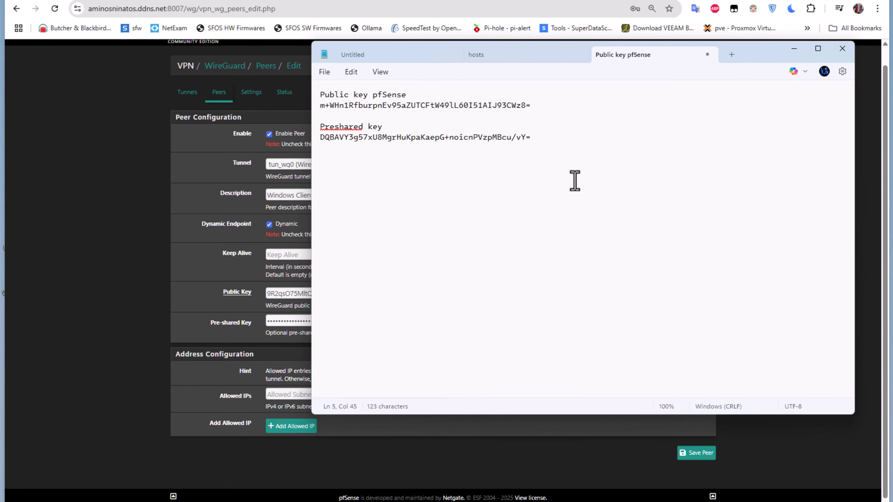
pyautogui.press('Return')
pyautogui.press('Return')
pyautogui.click(100, 211)
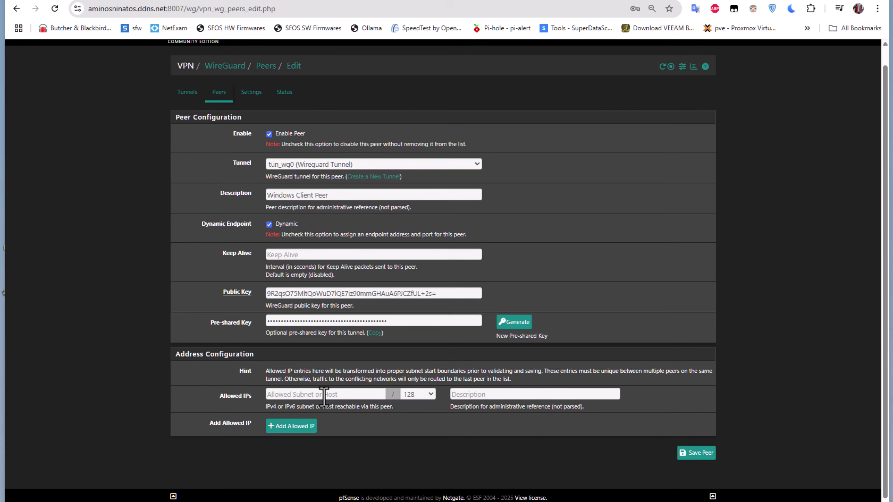
# - Set the peer's Allowed IPs to 10.200.0.6 with a /32 mask
pyautogui.moveTo(323, 393)
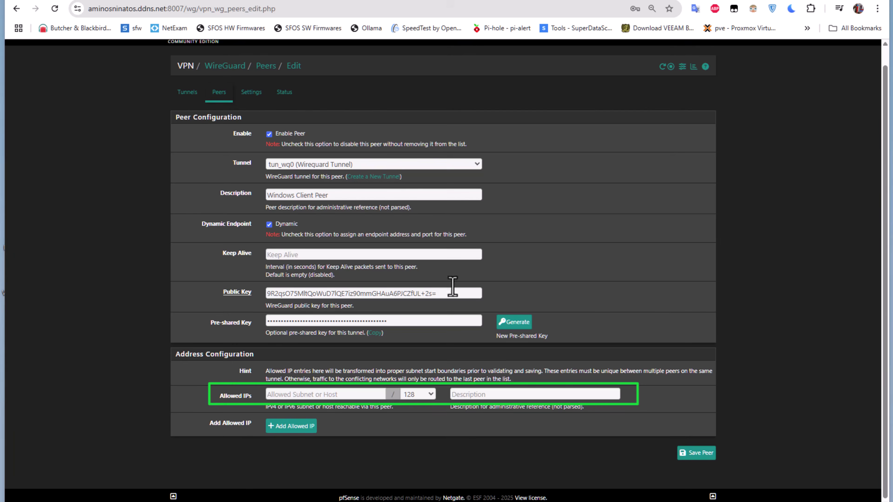
pyautogui.click(281, 394)
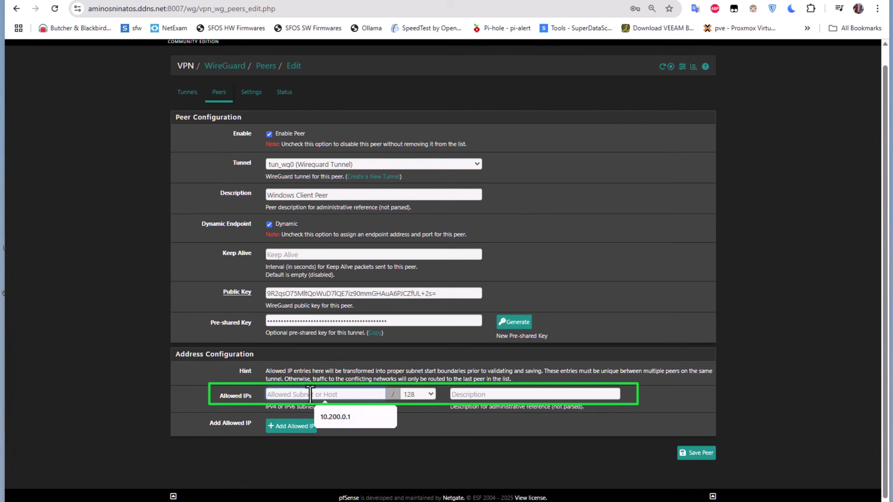
pyautogui.click(348, 418)
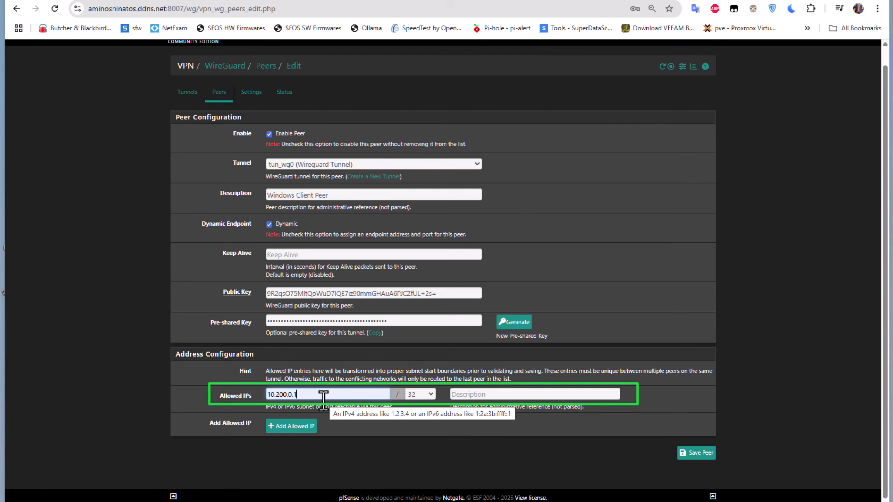
pyautogui.press('BackSpace')
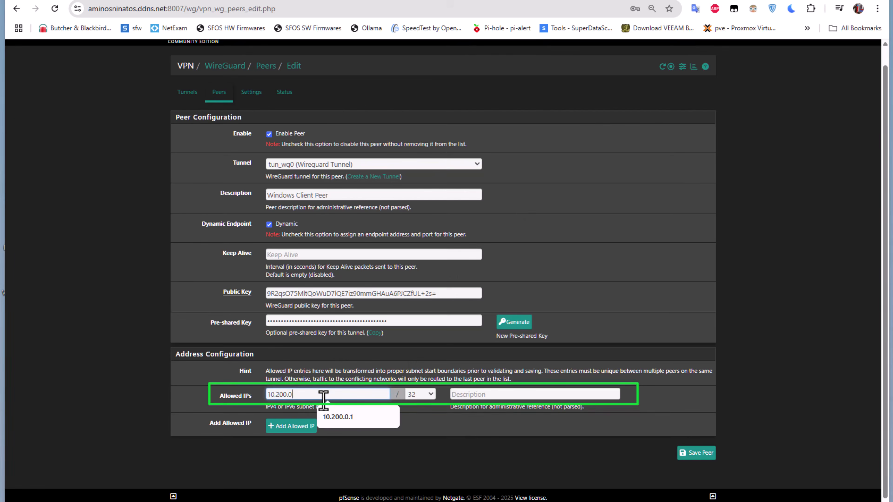
pyautogui.write('6')
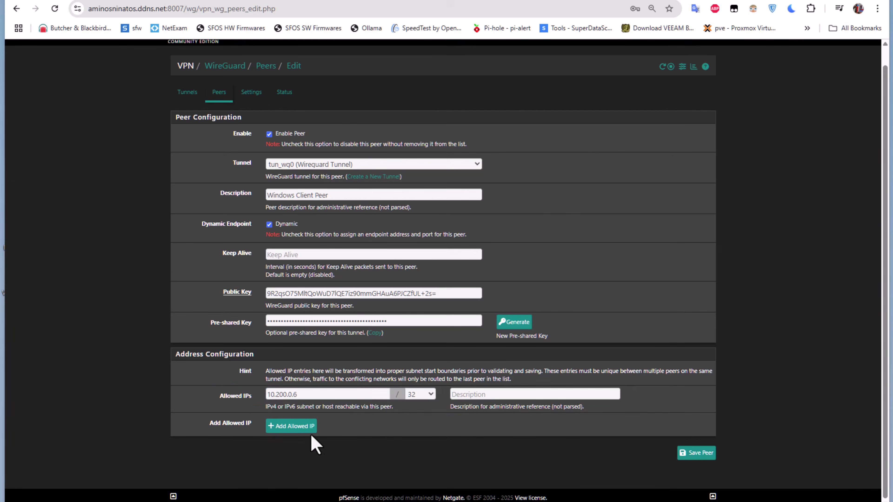
# - Copy 10.200.0.6 into the Notepad key notes, then save the Windows Client Peer
pyautogui.moveTo(307, 395); pyautogui.dragTo(255, 402)
pyautogui.hotkey('ctrl', 'c')
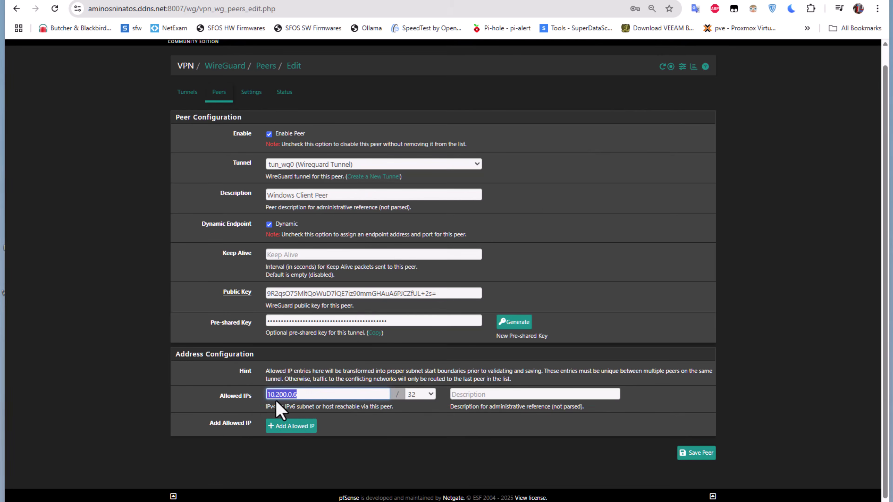
pyautogui.moveTo(556, 499)
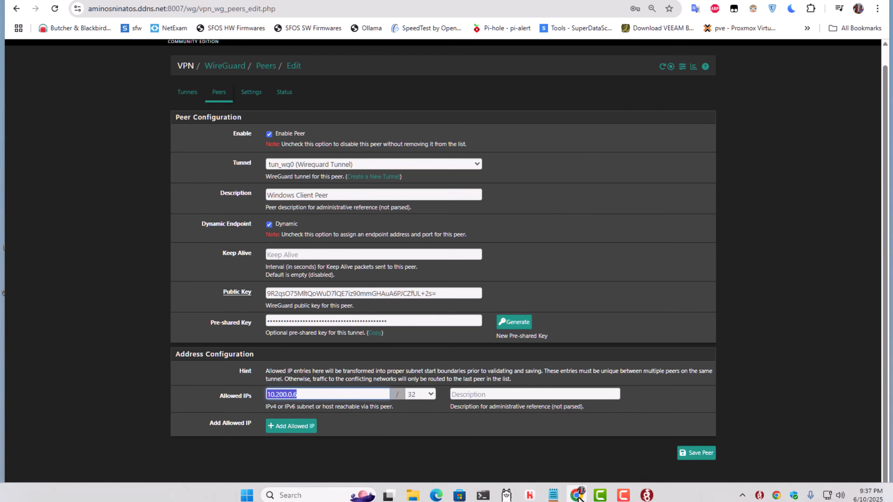
pyautogui.click(591, 453)
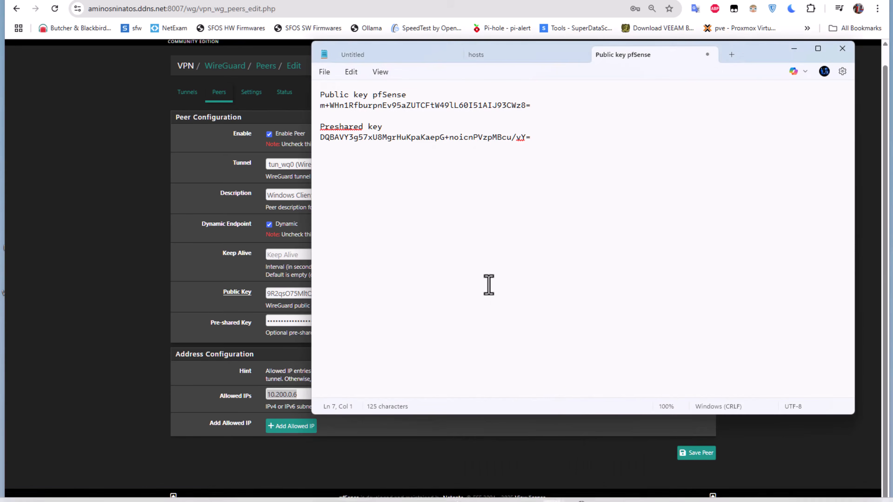
pyautogui.hotkey('ctrl', 'v')
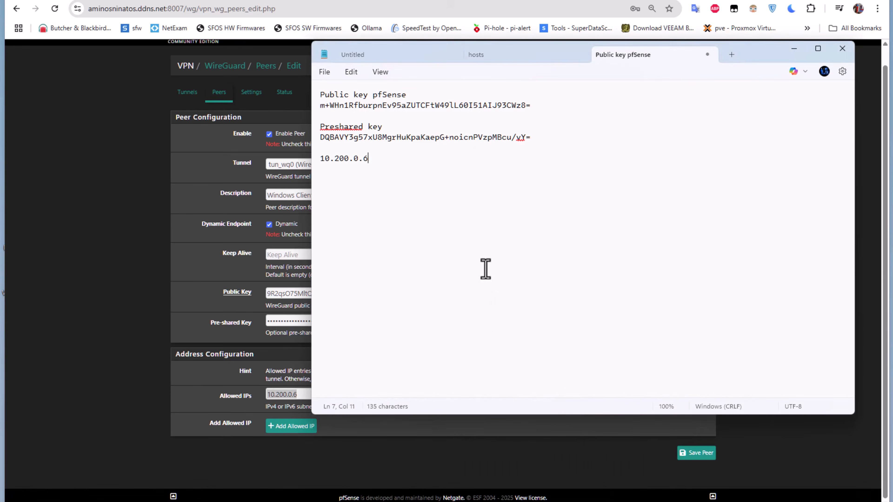
pyautogui.click(128, 286)
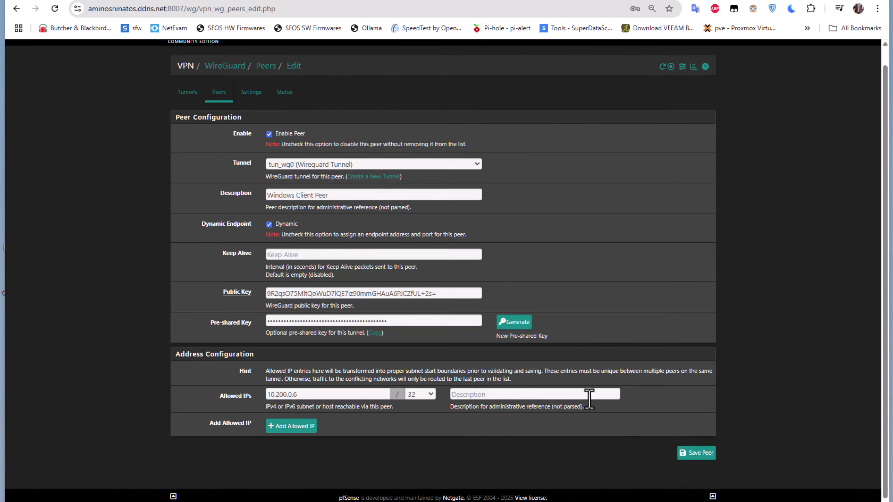
pyautogui.click(697, 455)
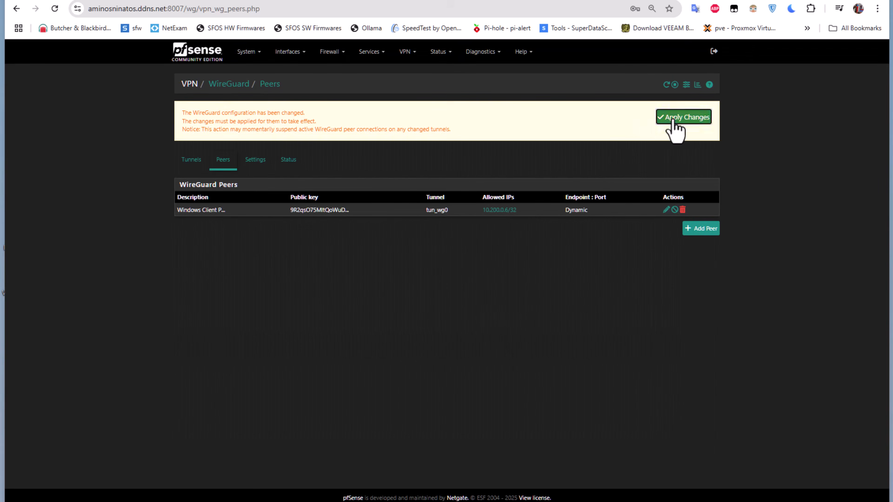
# - Apply the pending WireGuard peer changes, then bring back the WireGuard Create new tunnel editor
pyautogui.click(672, 120)
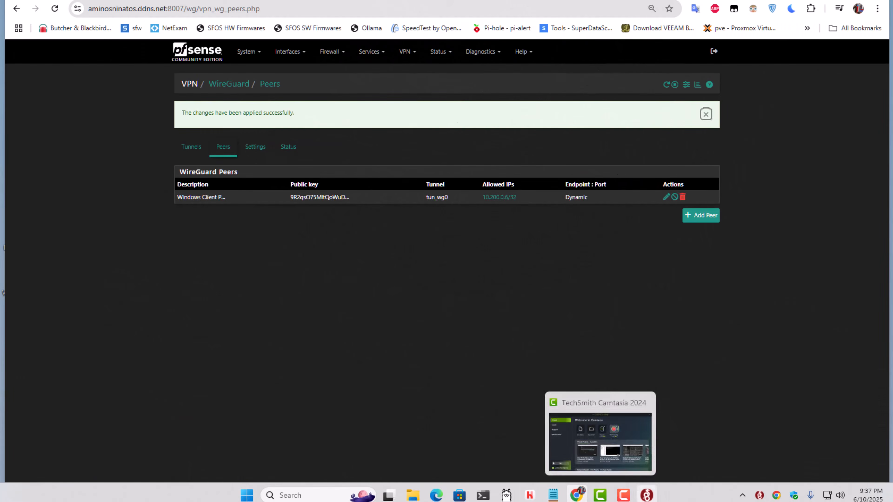
pyautogui.moveTo(646, 494)
pyautogui.click(632, 445)
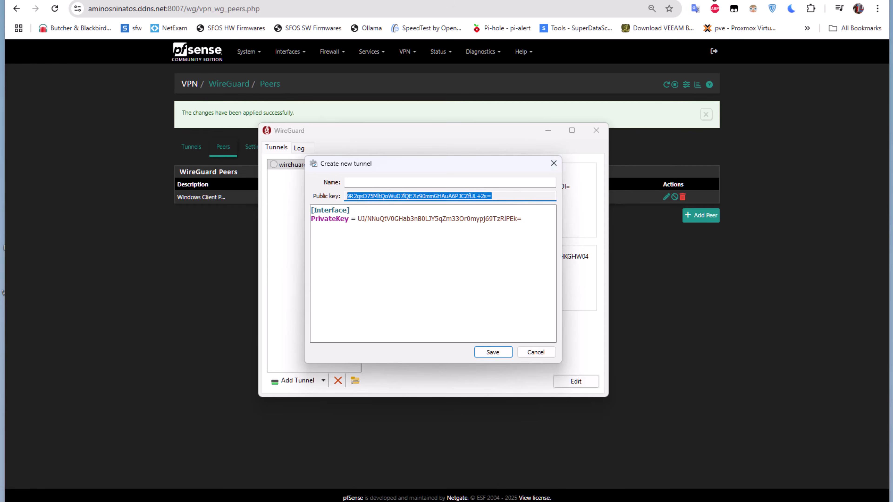
pyautogui.click(807, 1)
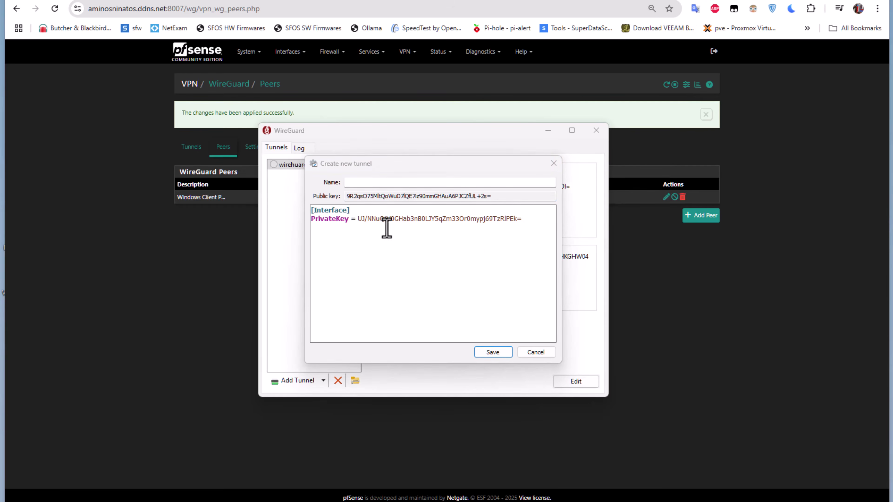
# - Below the PrivateKey line, add Address = 10.200.0.6/24 and DNS = 8.8.8.8
pyautogui.click(540, 223)
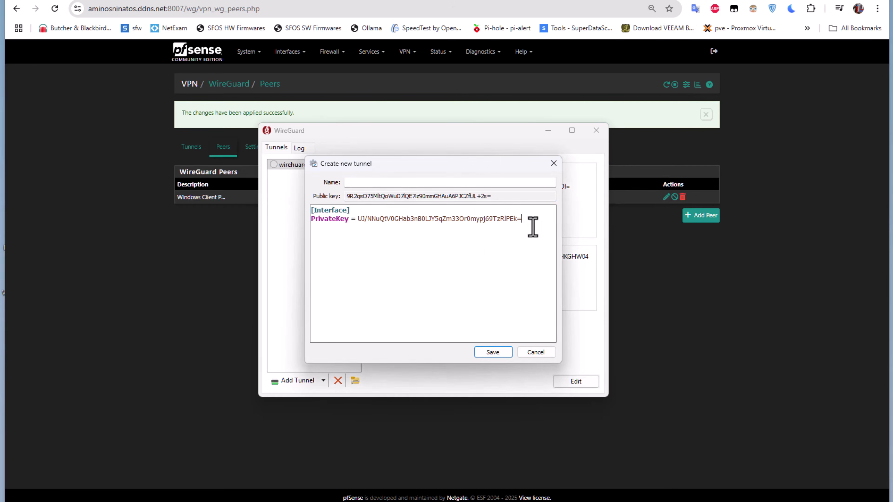
pyautogui.press('Return')
pyautogui.write('Address = 10.200./')
pyautogui.press('BackSpace')
pyautogui.write('0.')
pyautogui.write('6')
pyautogui.write('/')
pyautogui.write('24 ')
pyautogui.write('DNS ')
pyautogui.write('= ')
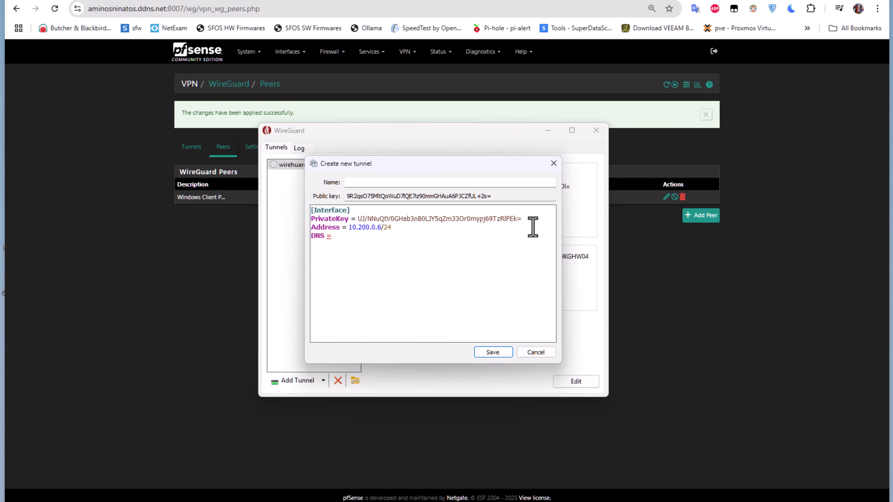
pyautogui.write('8.8.8.8')
pyautogui.press('Return')
# - Start a [Peer] section with a 'PublicKey =' entry
pyautogui.write('[Peer]')
pyautogui.press('BackSpace')
pyautogui.press('BackSpace')
pyautogui.write('] ')
pyautogui.write('P')
pyautogui.write('ublic')
pyautogui.write('Key ')
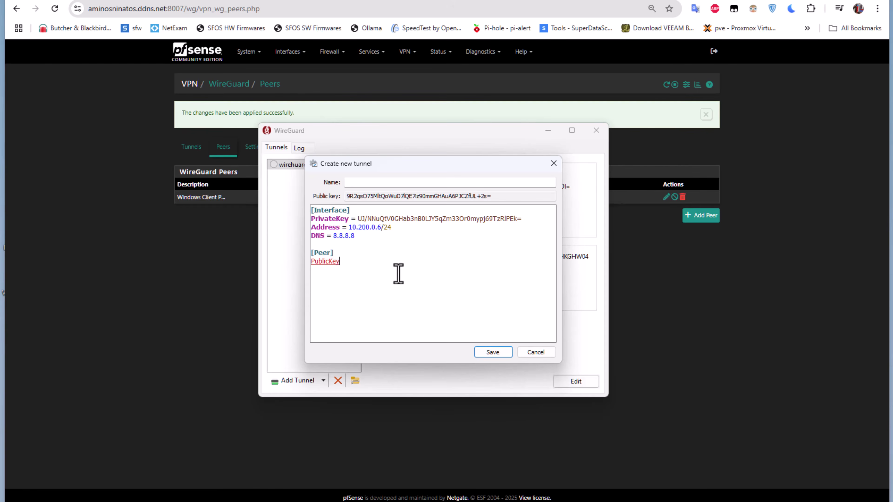
pyautogui.write('=')
# - Copy the pfSense public key from Notepad into the PublicKey line
pyautogui.moveTo(553, 495)
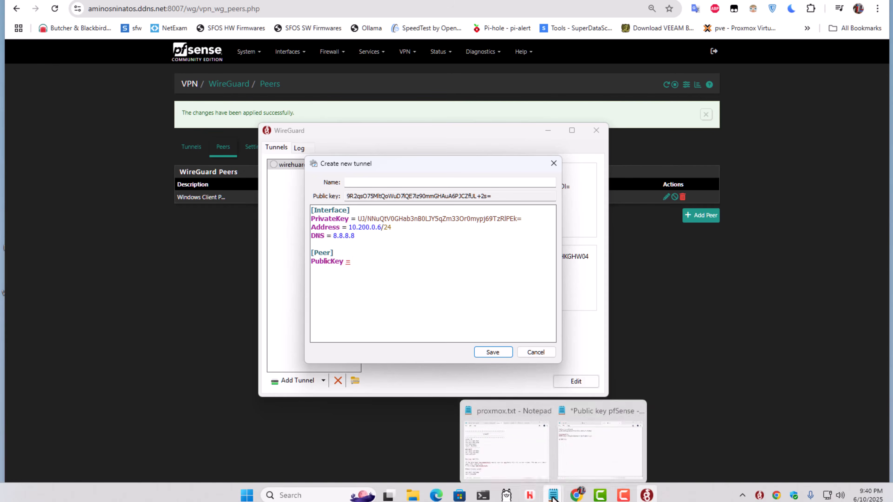
pyautogui.click(568, 453)
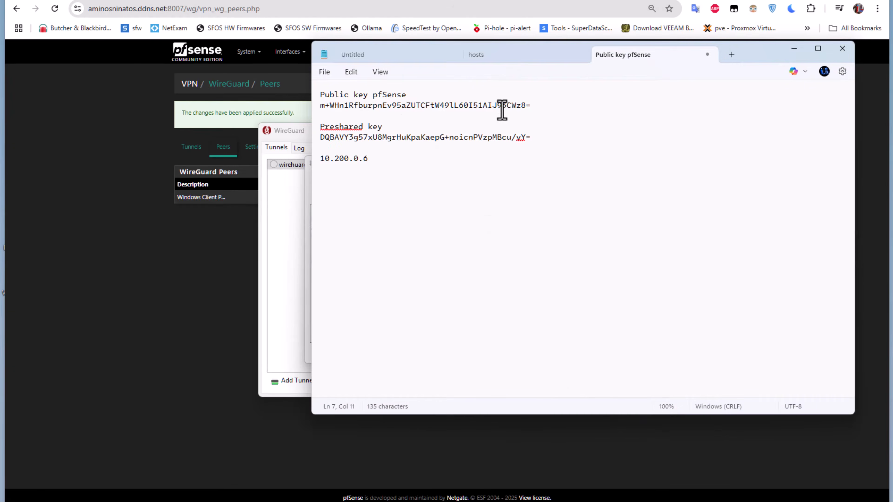
pyautogui.moveTo(531, 106); pyautogui.dragTo(314, 110)
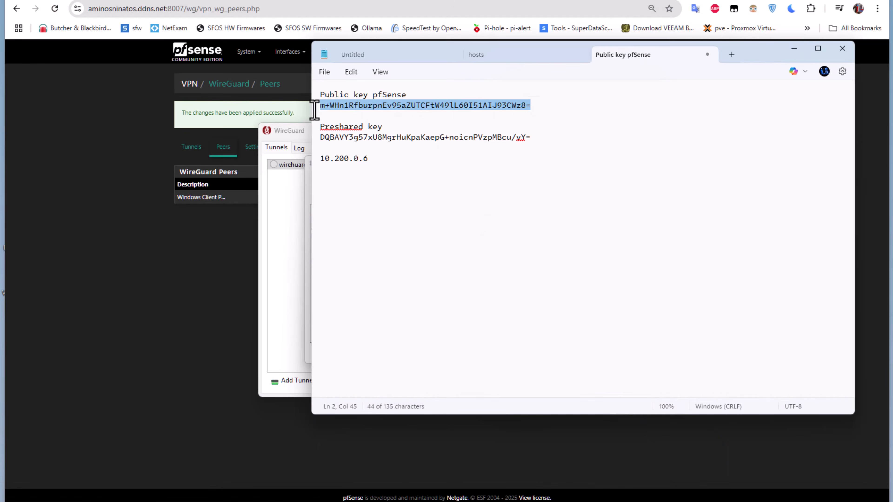
pyautogui.click(794, 49)
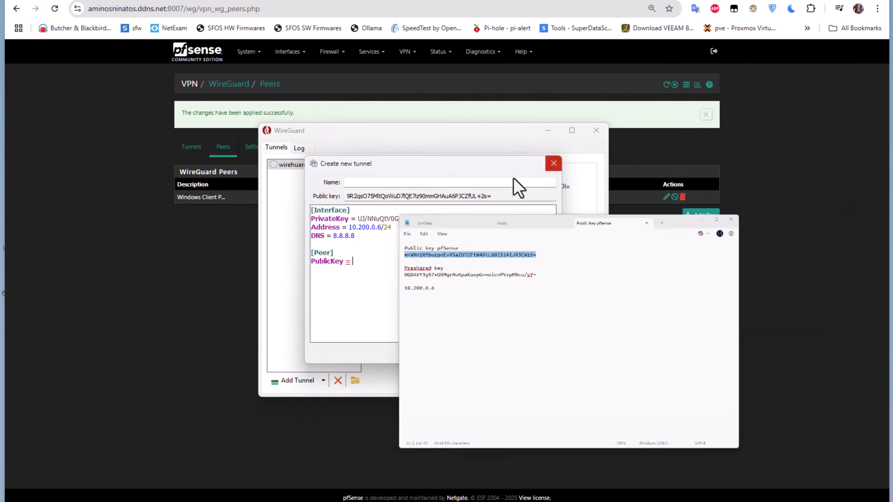
pyautogui.hotkey('ctrl', 'v')
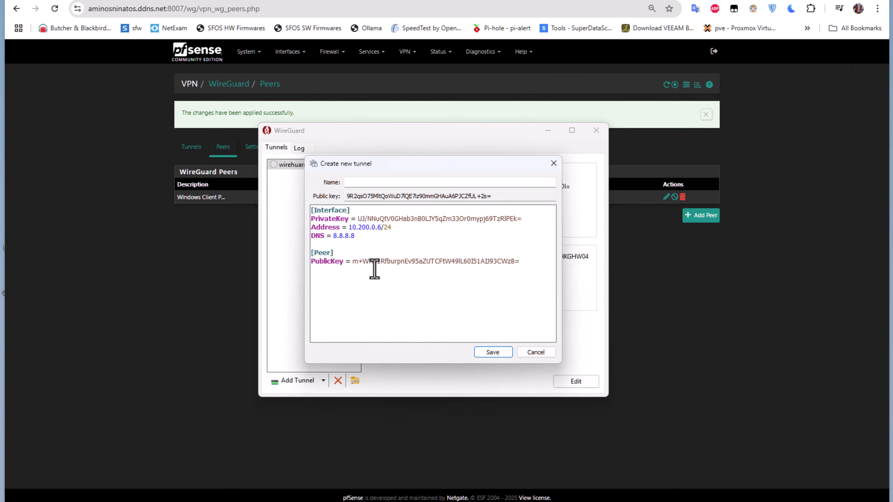
# - Add a PresharedKey line and paste the preshared key from the Notepad notes
pyautogui.write('Presha')
pyautogui.press('BackSpace')
pyautogui.press('BackSpace')
pyautogui.write('haredKey =')
pyautogui.moveTo(551, 496)
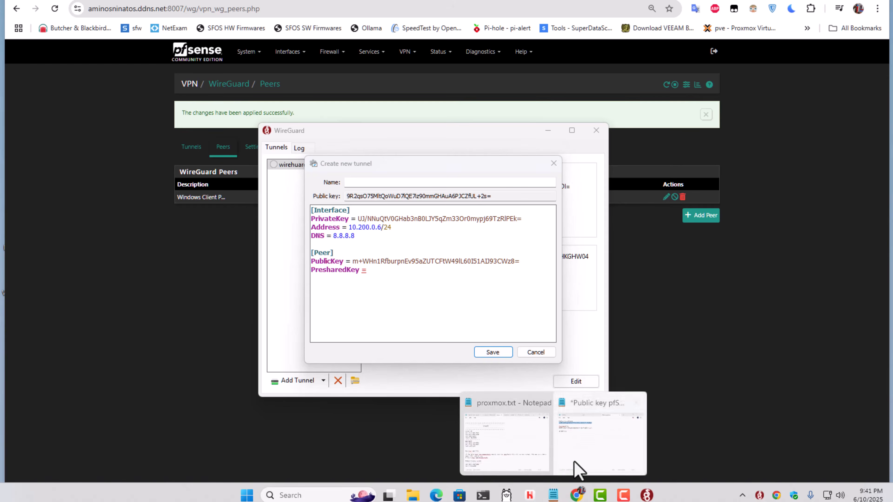
pyautogui.click(594, 447)
pyautogui.moveTo(530, 138); pyautogui.dragTo(307, 139)
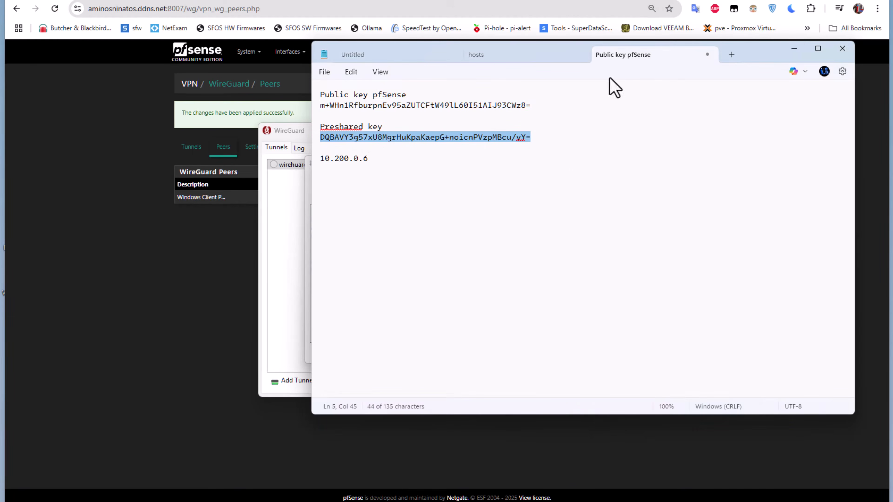
pyautogui.click(790, 50)
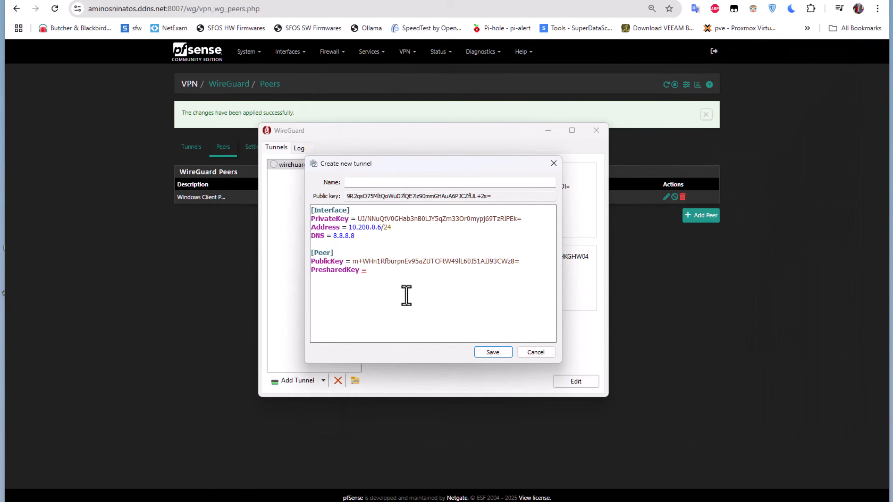
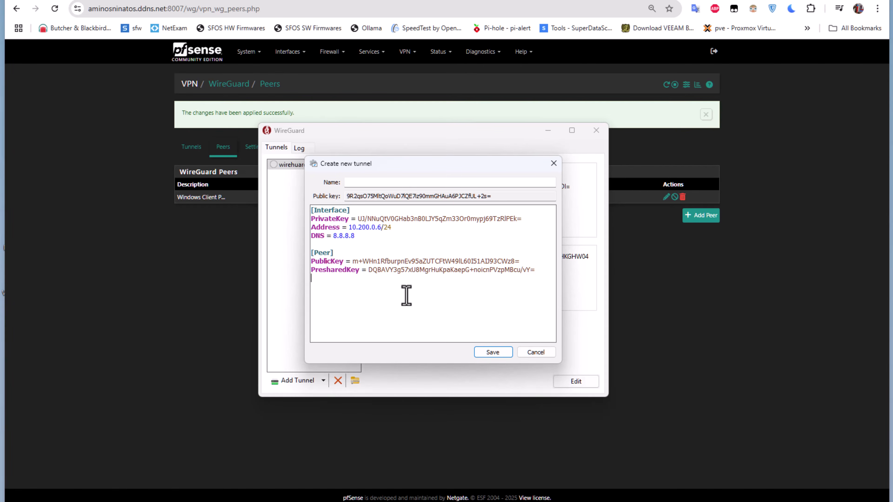
# - Add AllowedIPs = 0.0.0.0/0 under [Peer], correcting the backslash typo
pyautogui.write('AllowedIPs = 0.0.0.0\\0')
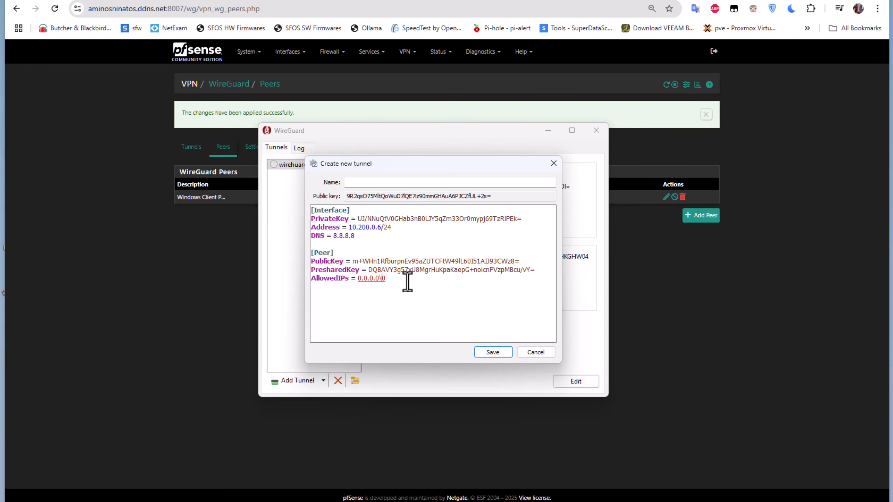
pyautogui.press('Left')
pyautogui.press('BackSpace')
# - Add an Endpoint line pointing to the pfSense DDNS hostname on port 51820
pyautogui.write('/')
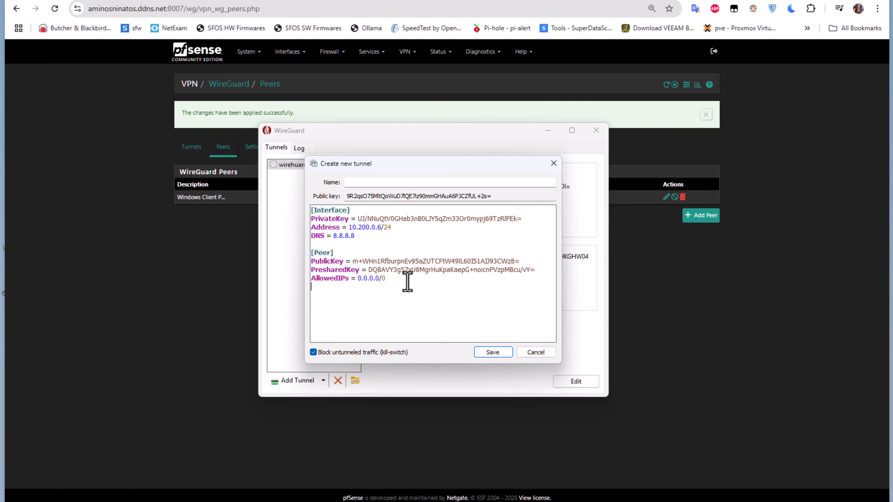
pyautogui.write('E')
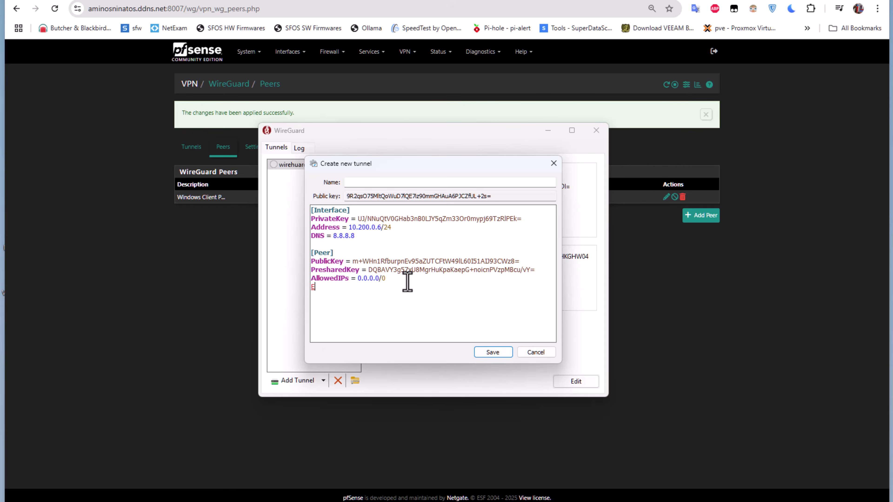
pyautogui.write('ndpoint =')
pyautogui.write('aminos')
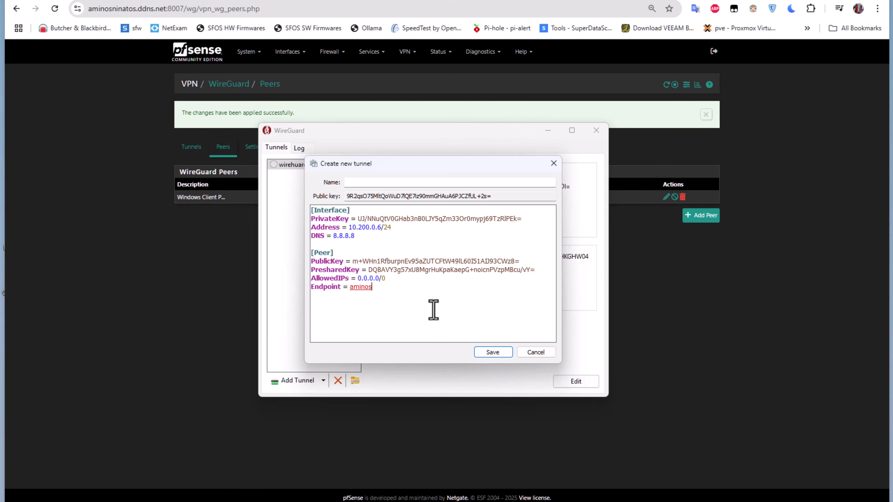
pyautogui.write('ninatos.ddns.net:518')
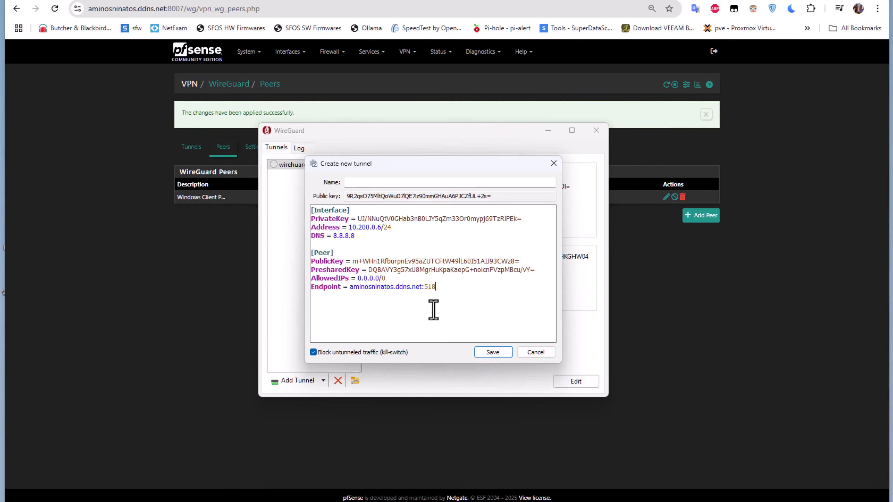
pyautogui.write('20')
# - Name the tunnel WG_PfSenseHome after the missing-name warning and save it
pyautogui.click(492, 352)
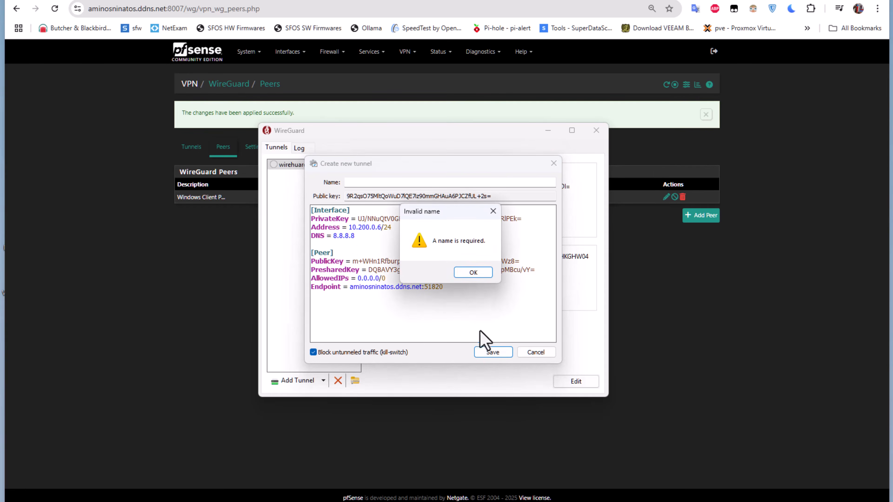
pyautogui.click(473, 273)
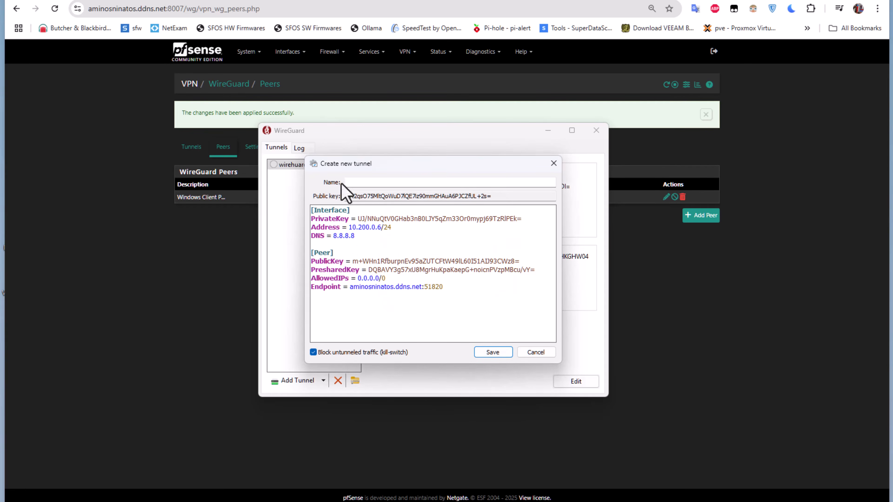
pyautogui.click(350, 183)
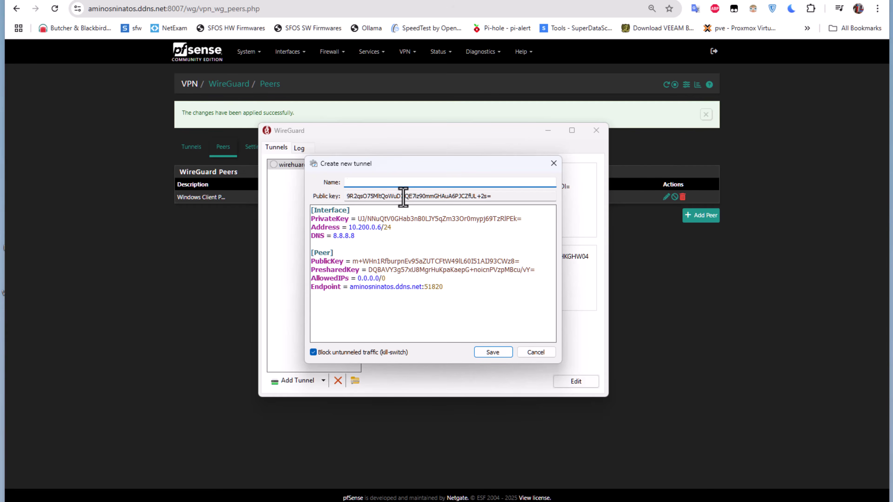
pyautogui.write('WG_PfSenseHome')
pyautogui.click(493, 352)
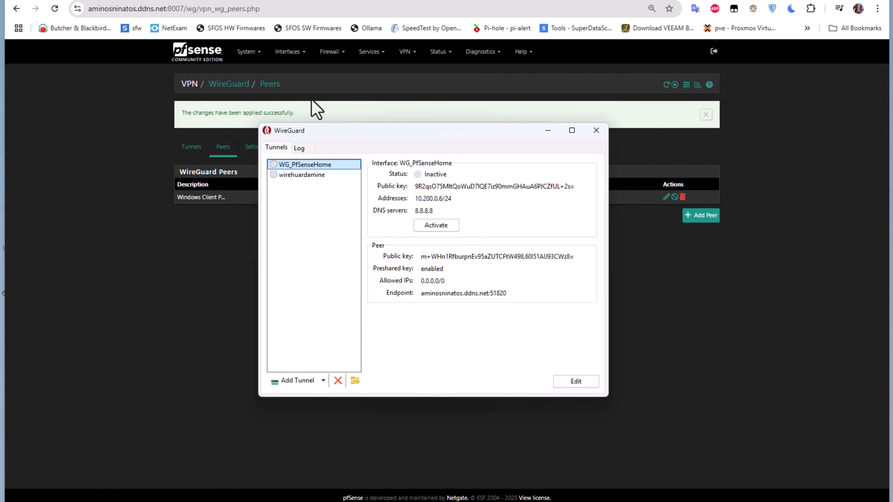
# - In pfSense WireGuard Status, expand tun_wg0 to confirm the peer handshake, then return to the dashboard
pyautogui.click(684, 1)
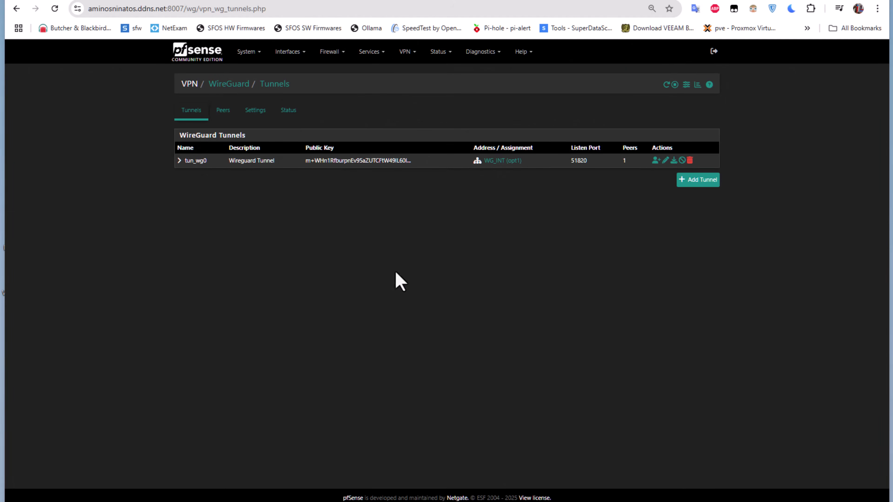
pyautogui.click(288, 110)
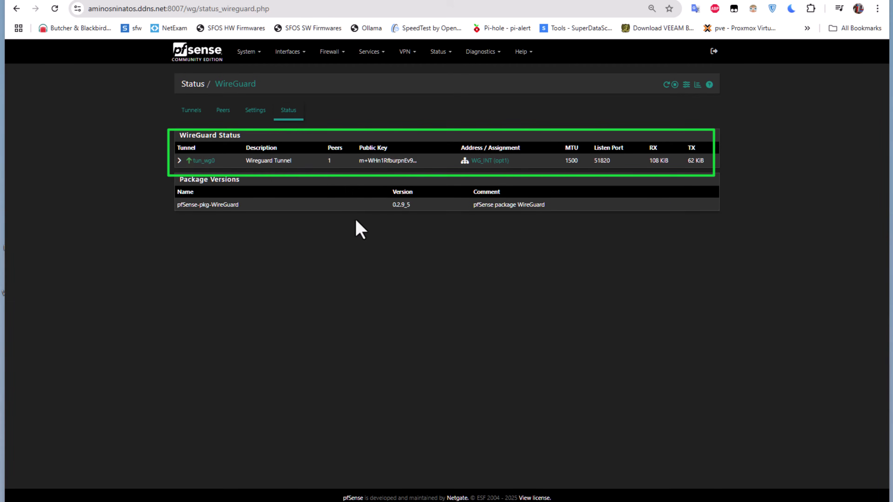
pyautogui.click(179, 161)
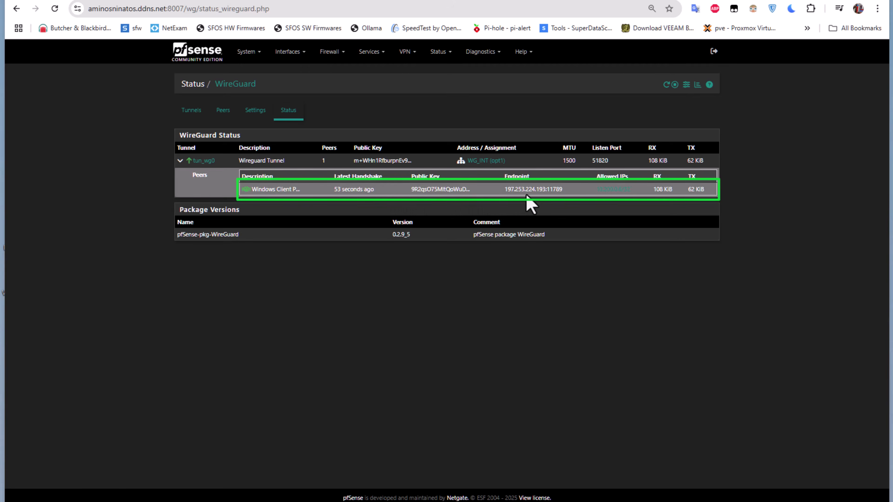
pyautogui.click(203, 59)
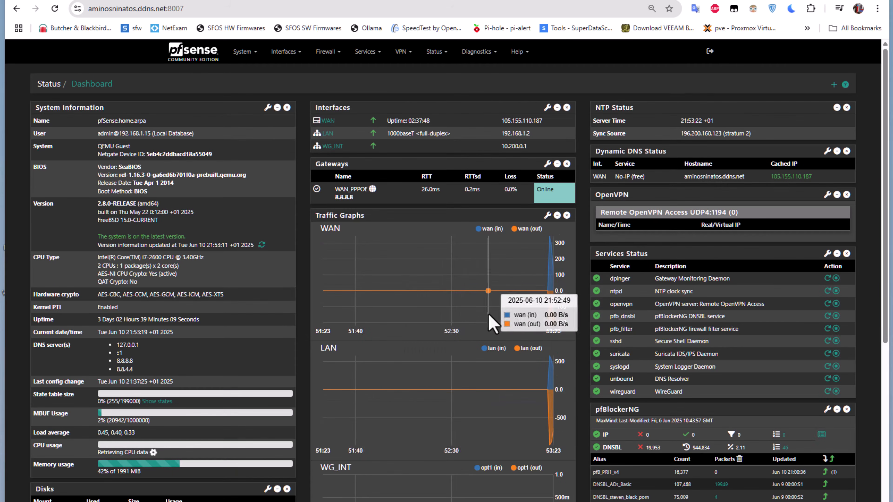
# - Add the WireGuard widget from the Available Widgets list to the dashboard
pyautogui.click(835, 86)
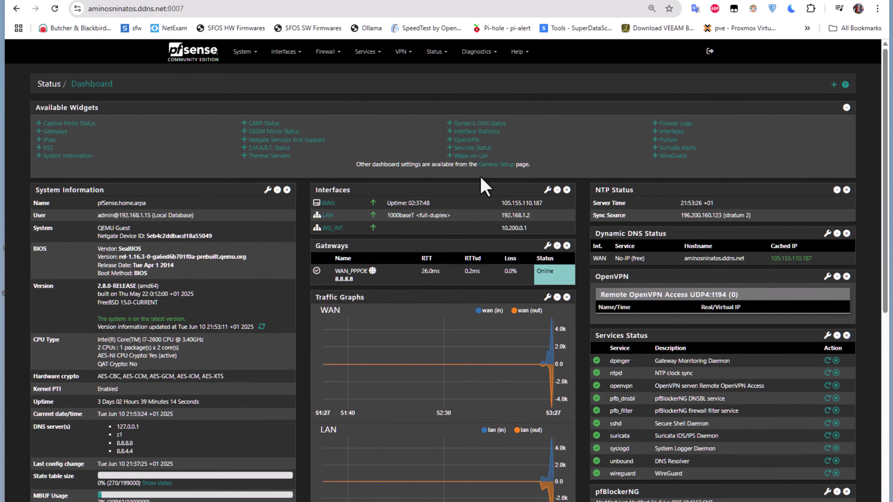
pyautogui.click(673, 155)
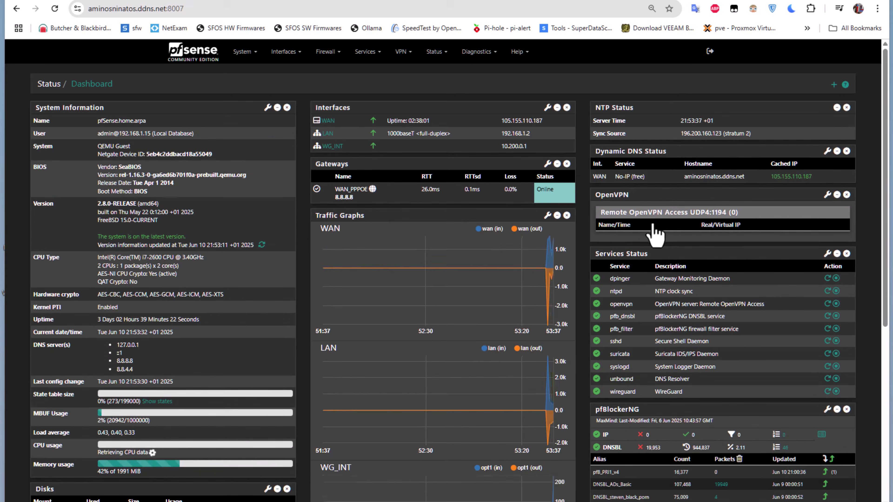
pyautogui.scroll(-4, 651, 234)
pyautogui.scroll(-3, 651, 234)
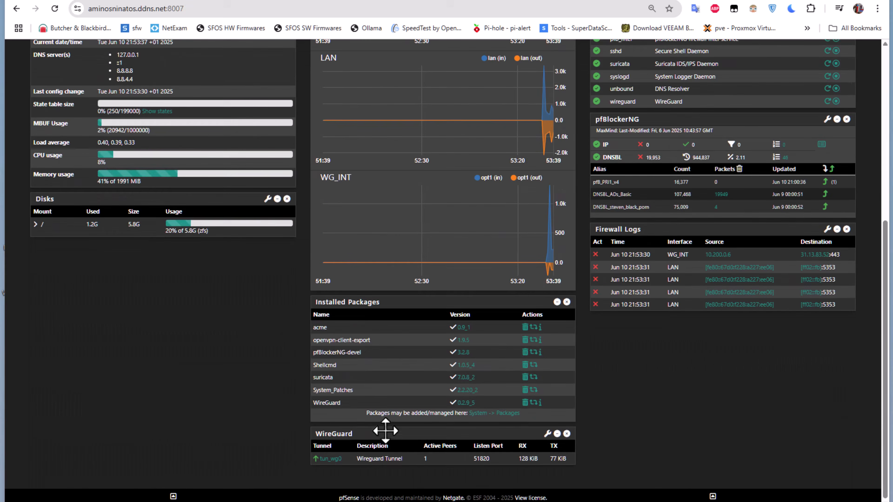
pyautogui.scroll(1, 433, 426)
# - Move the WireGuard widget below Dynamic DNS Status and save the dashboard layout
pyautogui.moveTo(386, 471); pyautogui.dragTo(627, 195)
pyautogui.moveTo(663, 45); pyautogui.dragTo(646, 125)
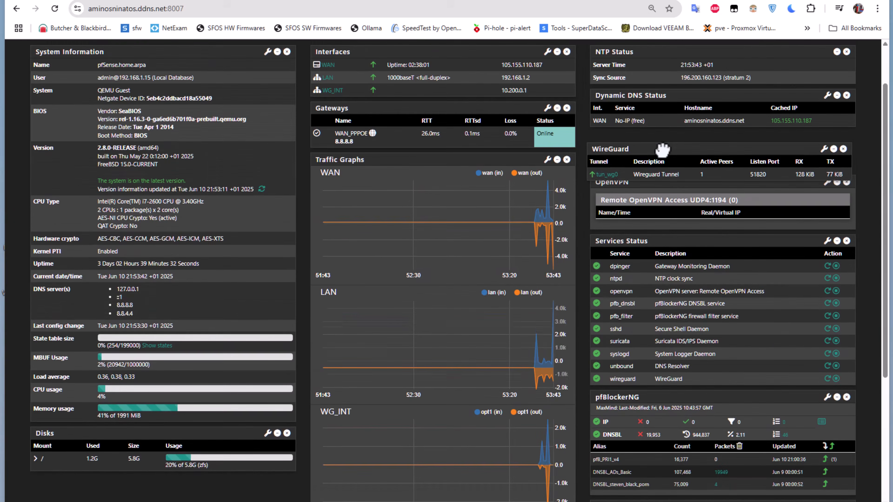
pyautogui.scroll(2, 766, 183)
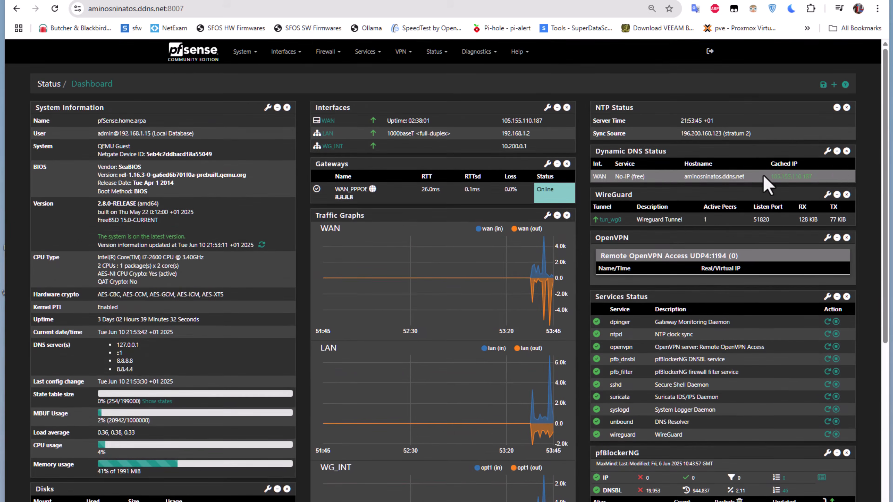
pyautogui.click(823, 84)
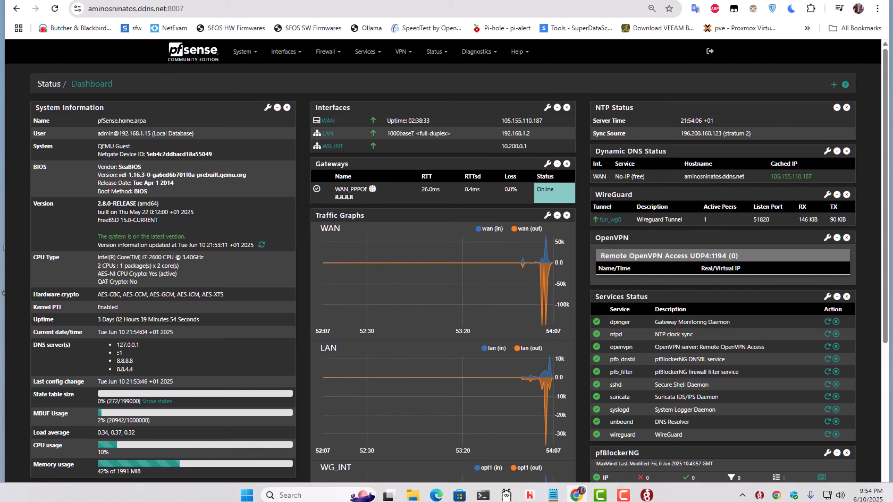
pyautogui.click(646, 495)
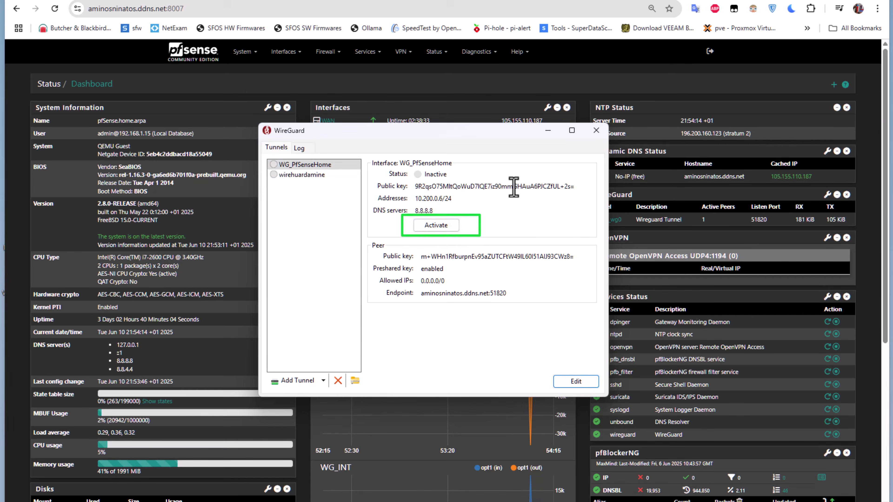
# - Minimize the WireGuard for Windows window to reveal the pfSense dashboard
pyautogui.click(548, 131)
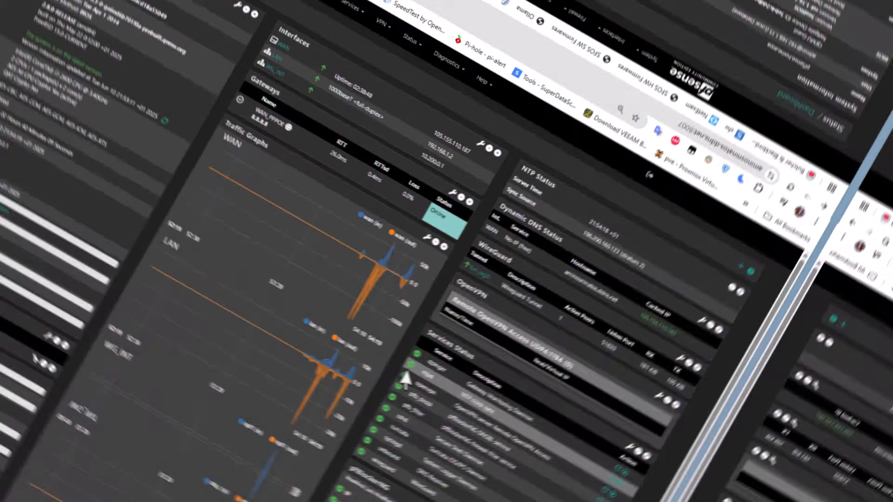